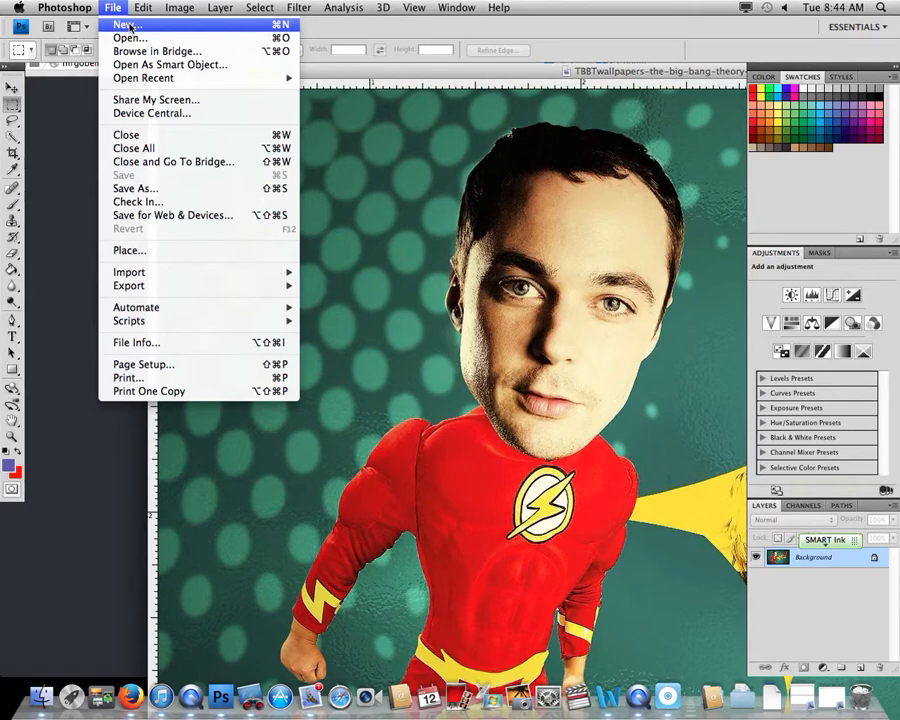
Create a new document named COmplicated Pattern, 4 inches wide and 4 inches high
{"action": "left_click", "coordinate": [131, 28]}
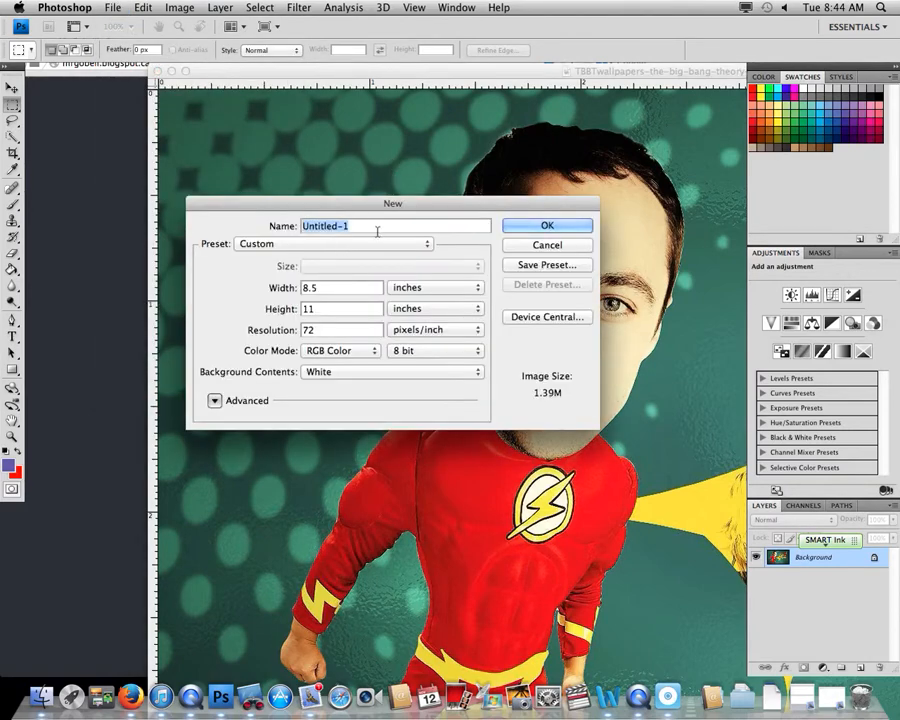
{"action": "type", "text": "P"}
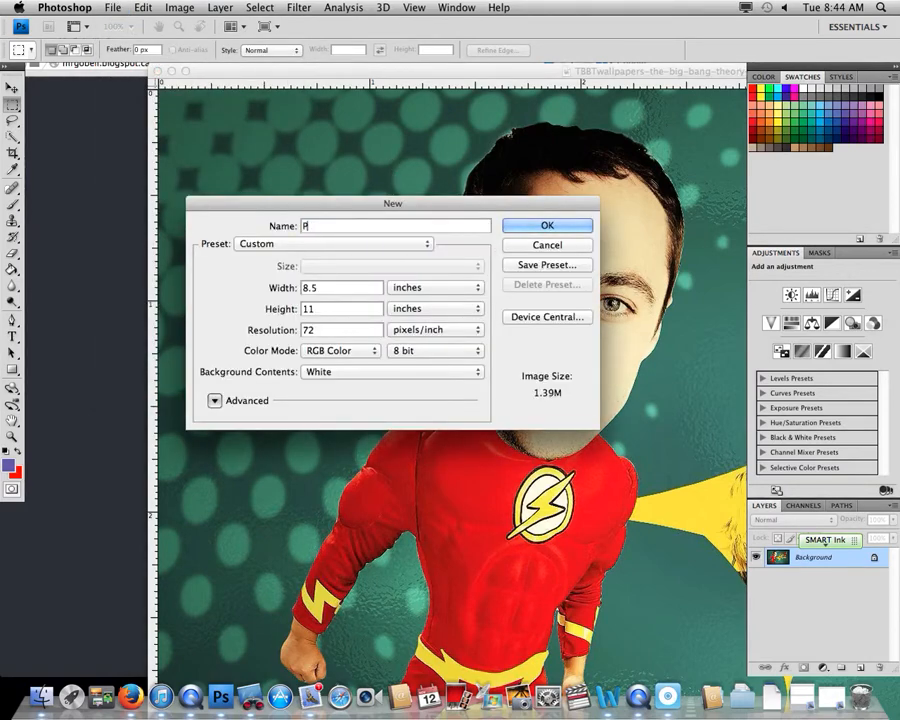
{"action": "key", "text": "BackSpace"}
{"action": "type", "text": "COmplicated Pattern"}
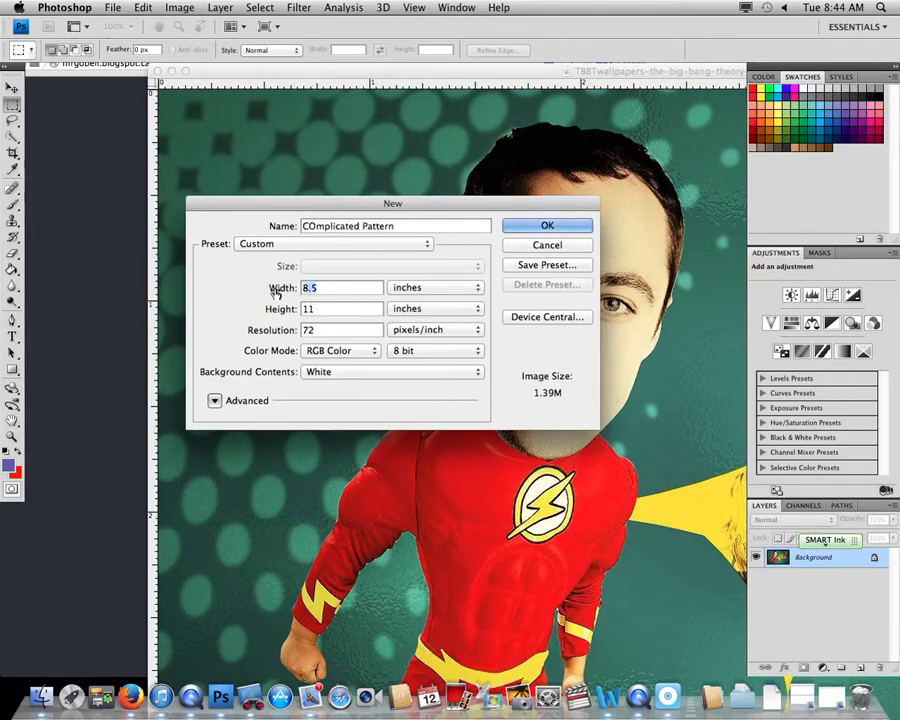
{"action": "type", "text": "4"}
{"action": "key", "text": "Tab"}
{"action": "type", "text": "4"}
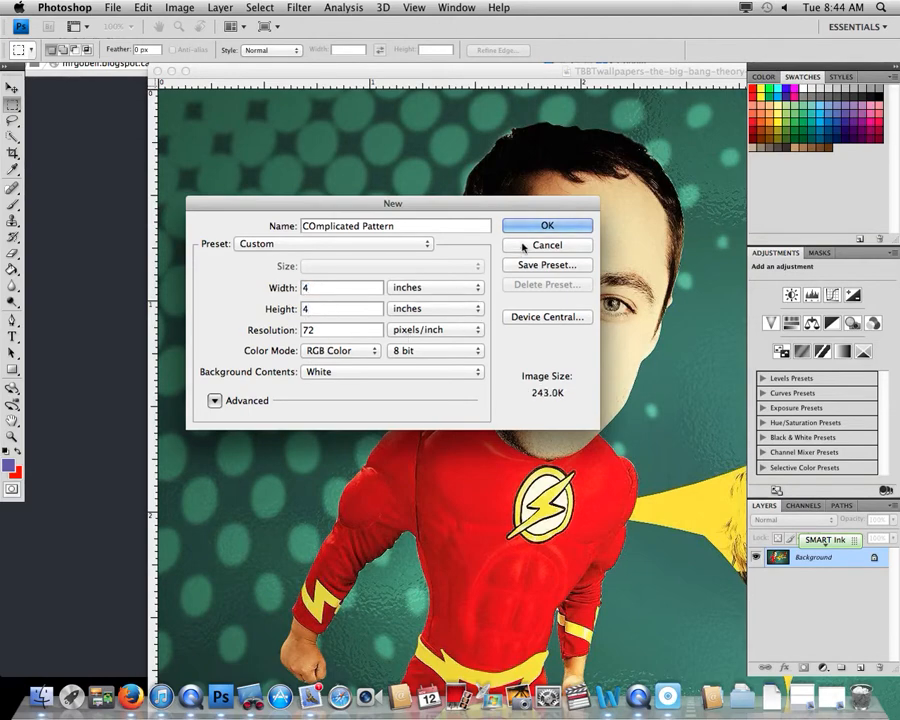
{"action": "left_click", "coordinate": [547, 225]}
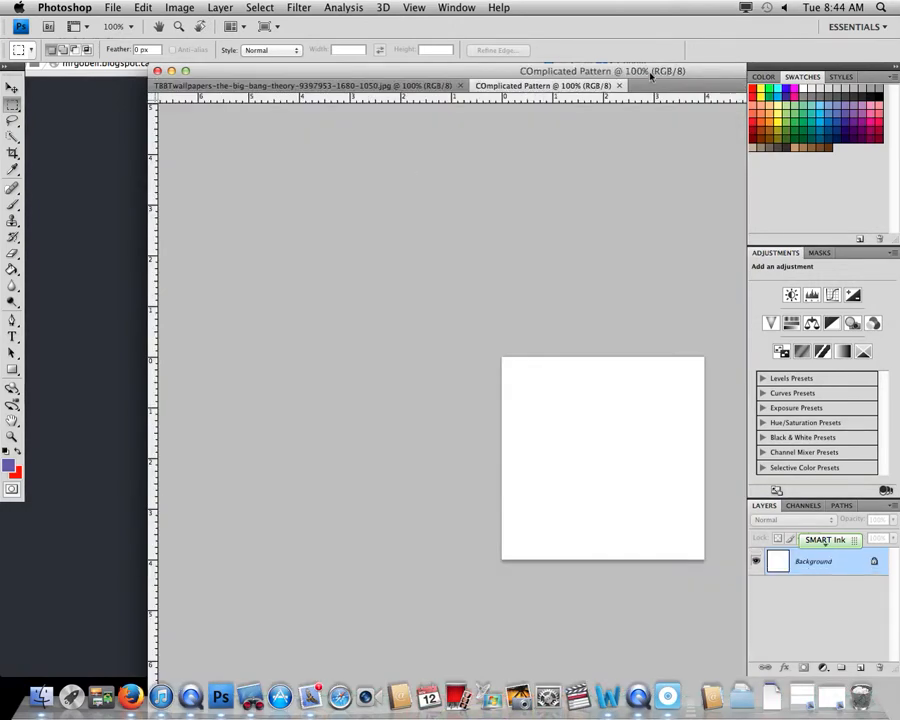
Separate the new pattern document into its own floating window at 200% zoom, enlarged so the whole canvas fits with space around it
{"action": "key", "text": "super+equal"}
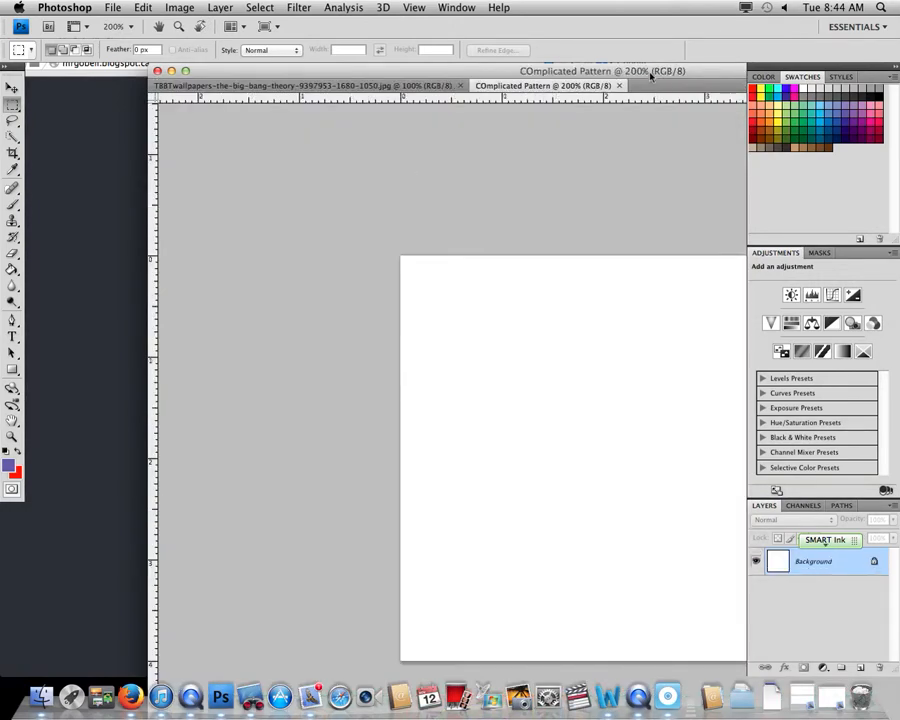
{"action": "key", "text": "super+equal"}
{"action": "left_click_drag", "start_coordinate": [560, 78], "coordinate": [341, 64]}
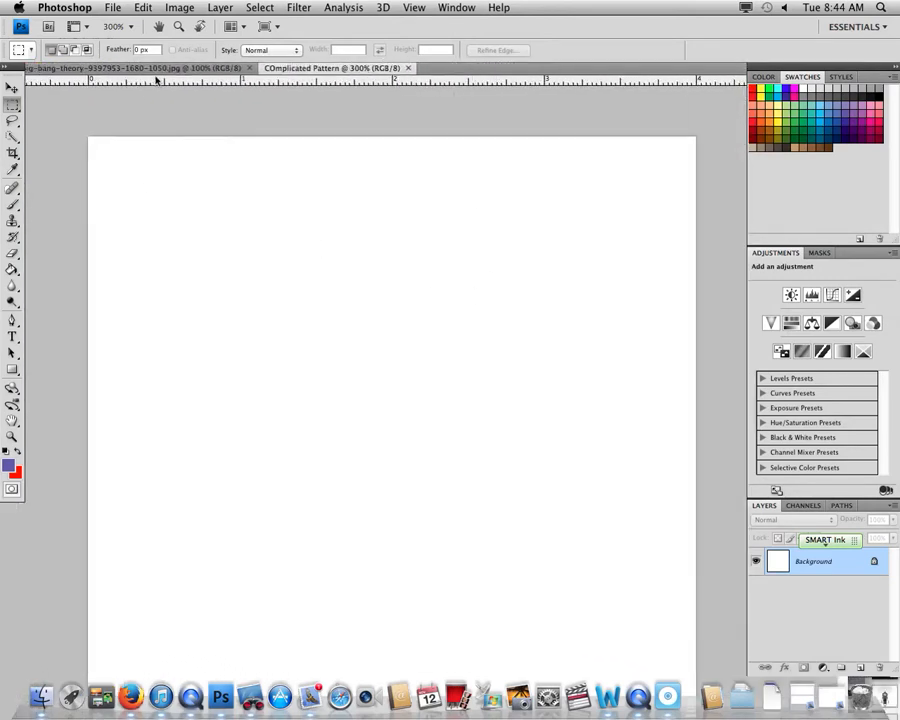
{"action": "key", "text": "super+minus"}
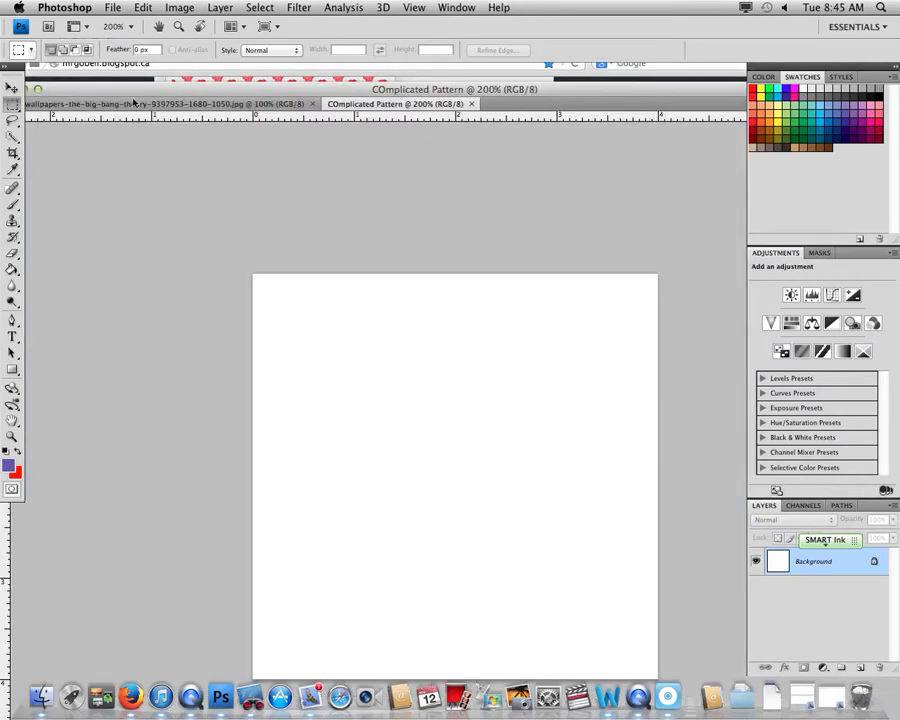
{"action": "left_click_drag", "start_coordinate": [93, 91], "coordinate": [291, 80]}
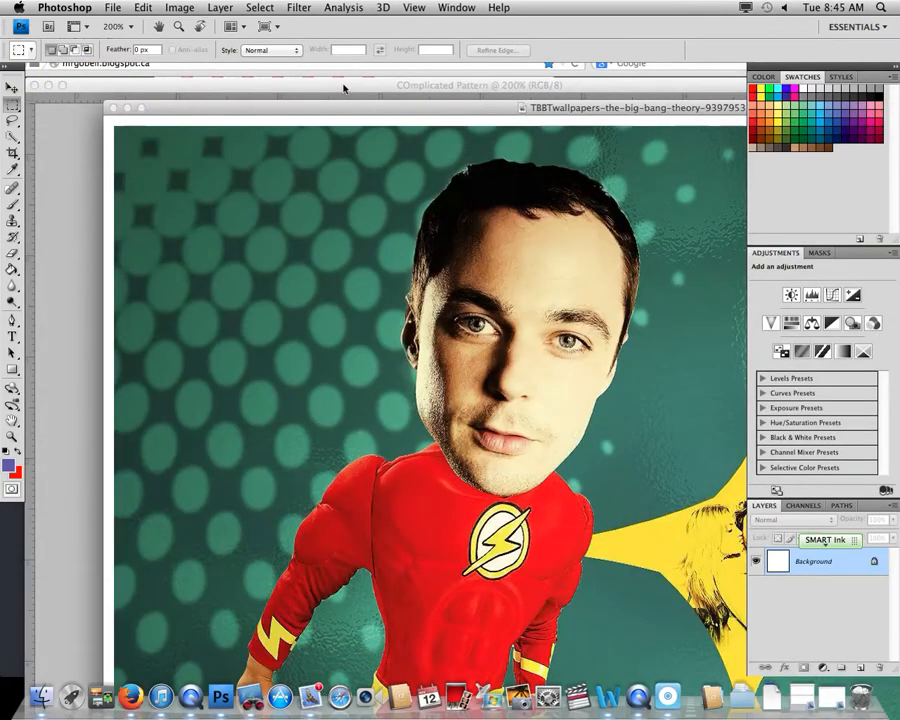
{"action": "left_click", "coordinate": [345, 86]}
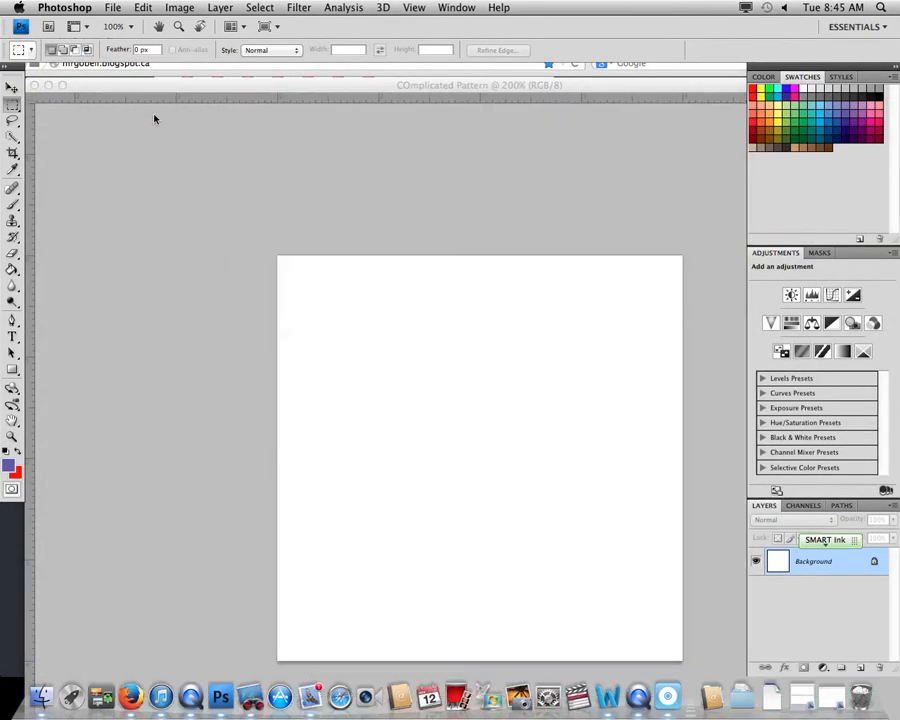
{"action": "left_click_drag", "start_coordinate": [372, 80], "coordinate": [404, 86]}
{"action": "mouse_move", "coordinate": [563, 97]}
{"action": "left_mouse_down"}
{"action": "mouse_move", "coordinate": [373, 62]}
{"action": "mouse_move", "coordinate": [226, 8]}
{"action": "mouse_move", "coordinate": [242, 8]}
{"action": "mouse_move", "coordinate": [368, 92]}
{"action": "mouse_move", "coordinate": [540, 118]}
{"action": "mouse_move", "coordinate": [576, 76]}
{"action": "mouse_move", "coordinate": [566, 76]}
{"action": "left_mouse_up"}
{"action": "left_click", "coordinate": [98, 73]}
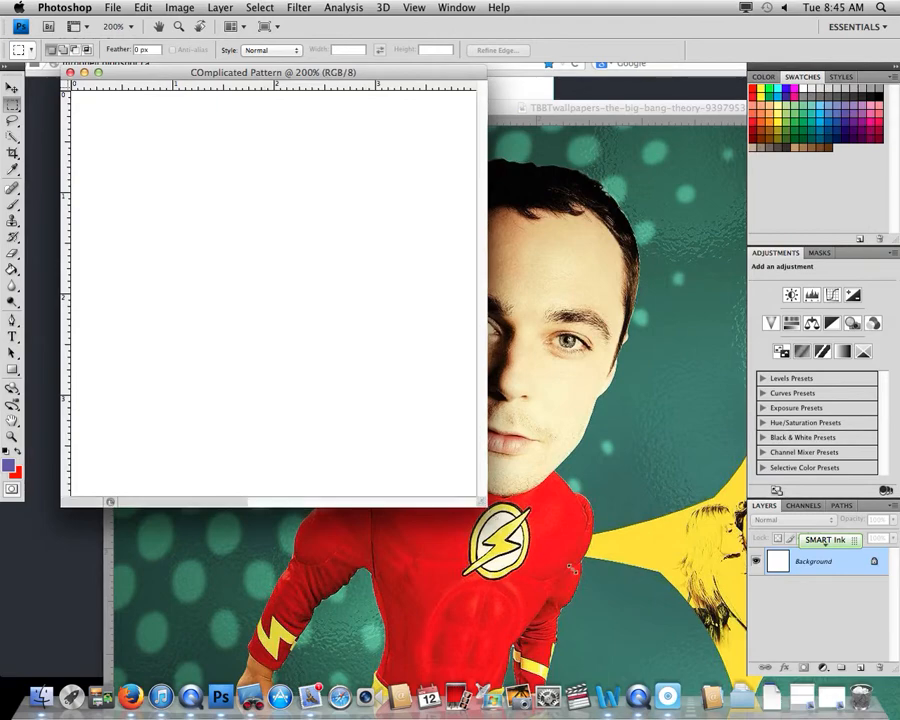
{"action": "left_click_drag", "start_coordinate": [485, 505], "coordinate": [614, 598]}
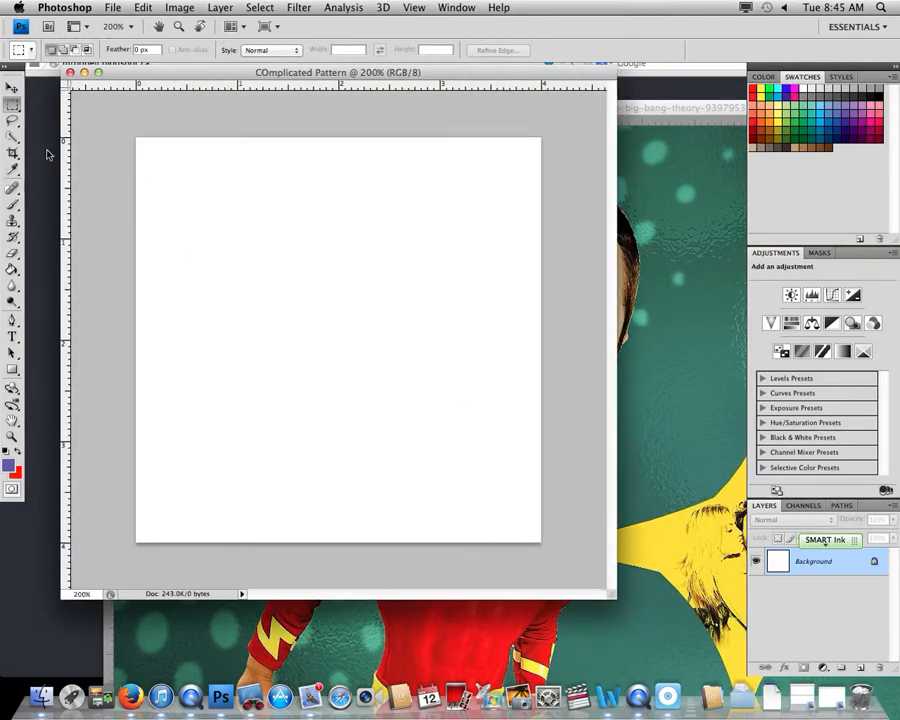
Place a horizontal and a vertical guide at the 2-inch marks so that they cross at the canvas centre
{"action": "right_click", "coordinate": [327, 87]}
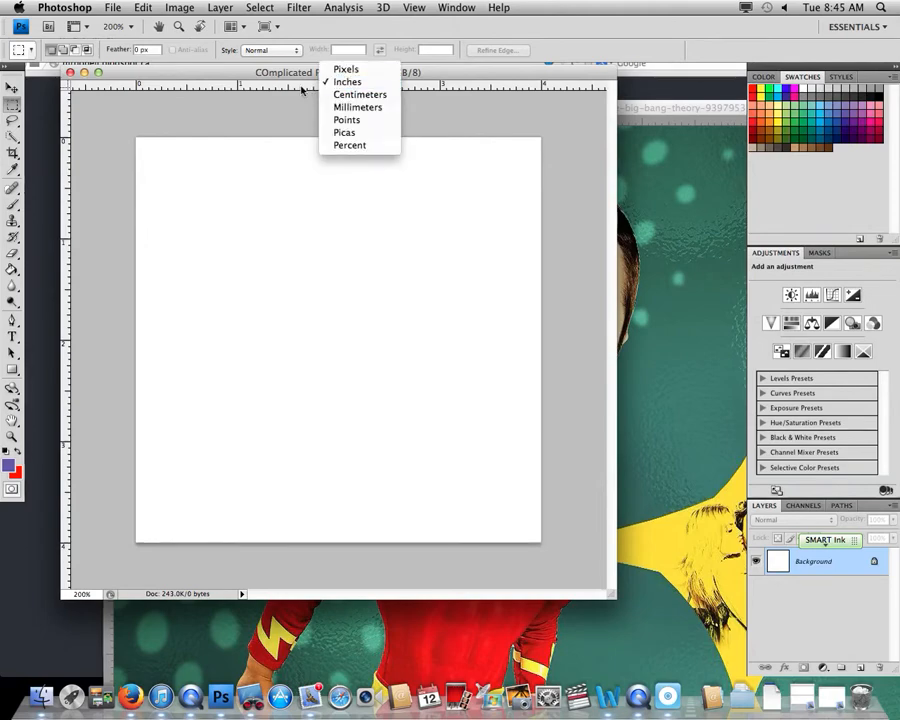
{"action": "left_click", "coordinate": [487, 111]}
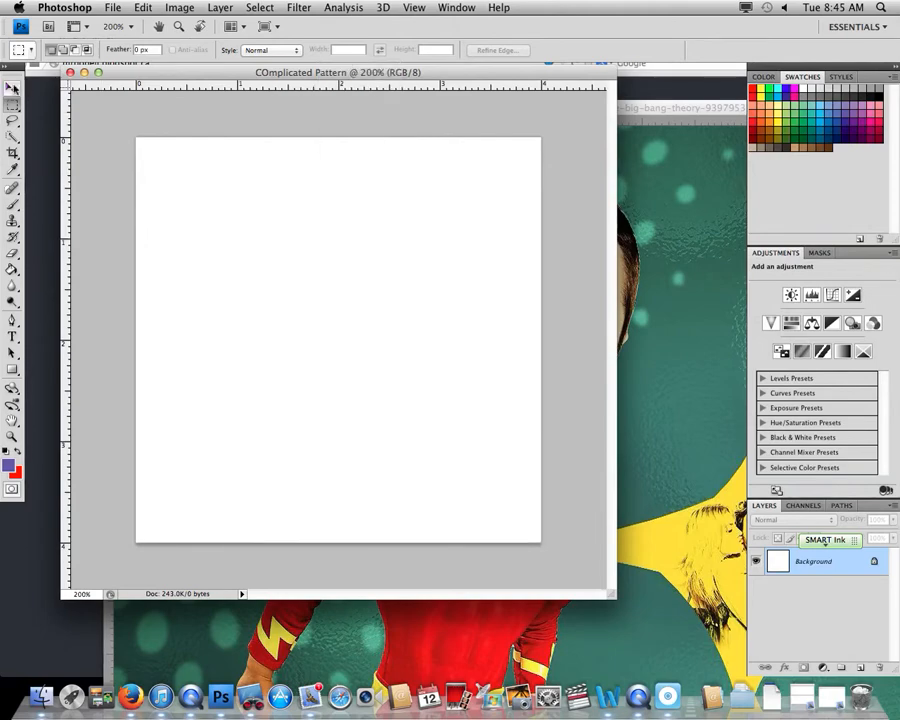
{"action": "left_click", "coordinate": [12, 88]}
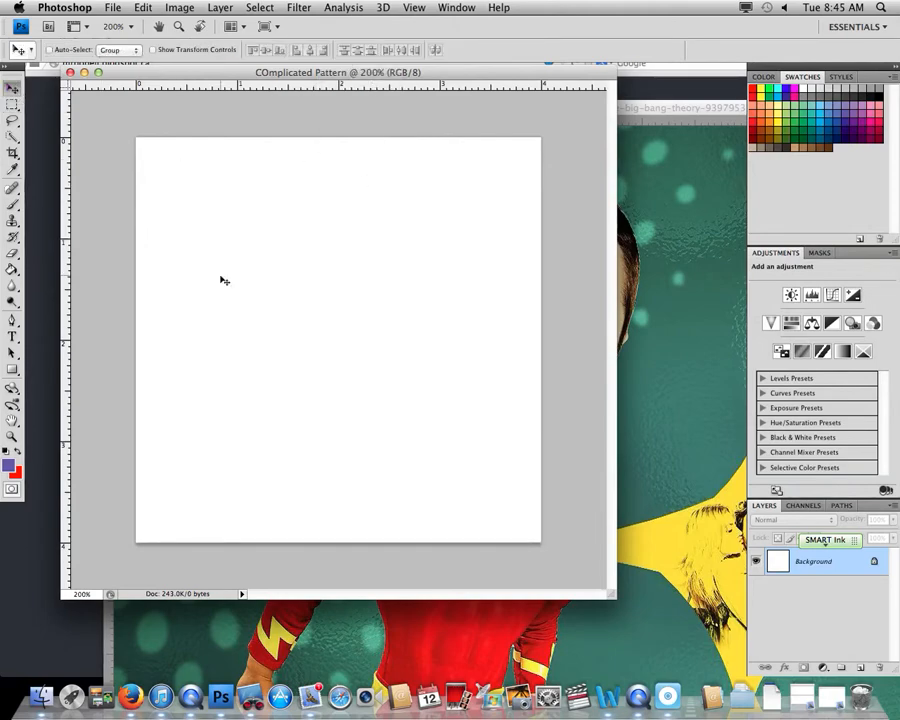
{"action": "left_click_drag", "start_coordinate": [358, 89], "coordinate": [102, 343]}
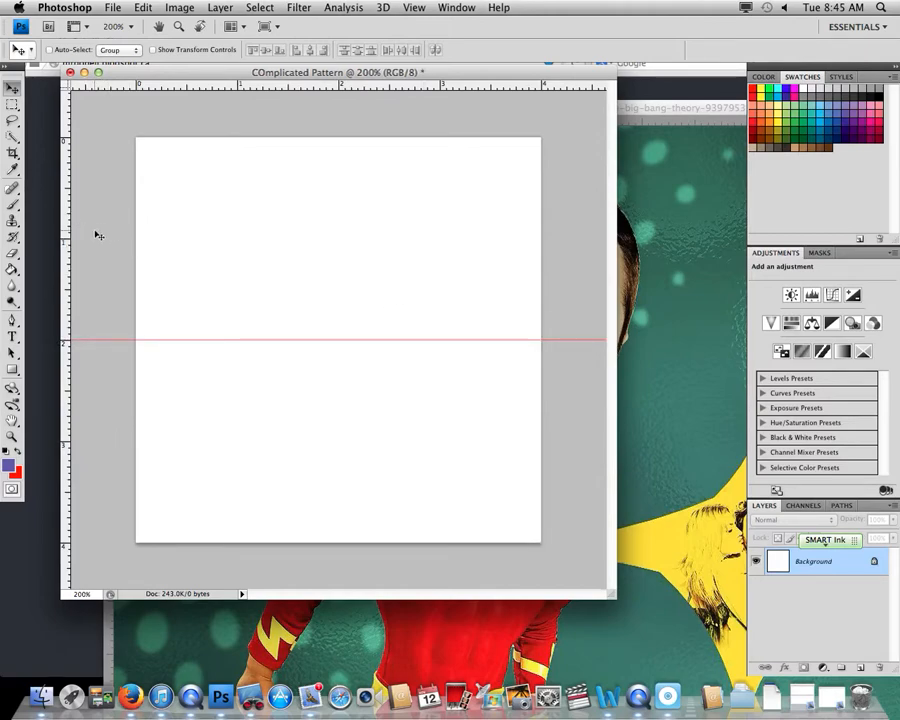
{"action": "left_click_drag", "start_coordinate": [72, 201], "coordinate": [339, 203]}
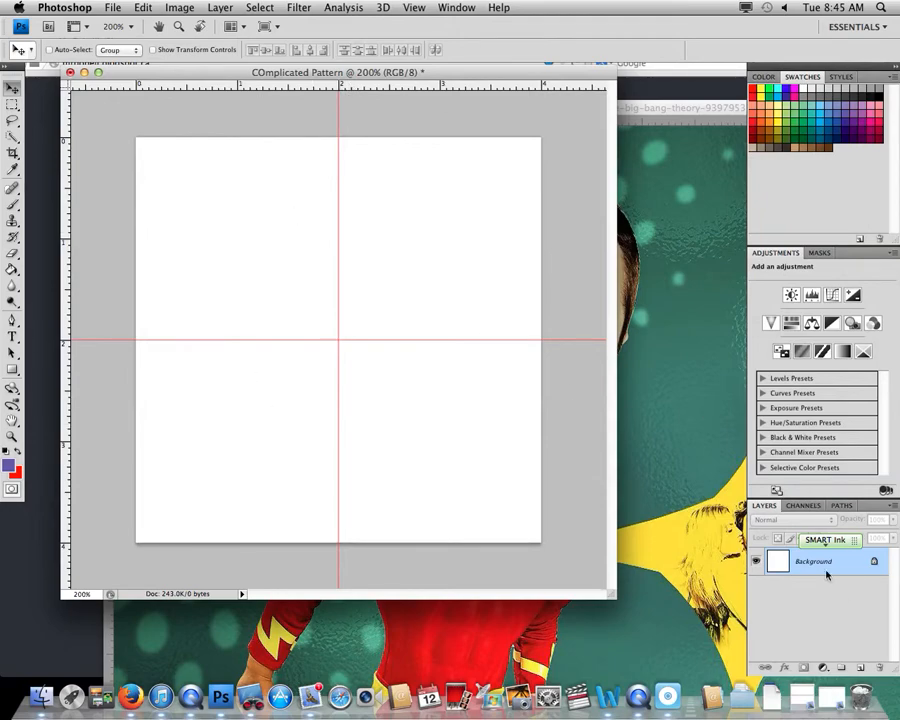
Convert the locked Background into a regular layer and add a new empty layer above it, keeping both visible
{"action": "mouse_move", "coordinate": [808, 545]}
{"action": "left_mouse_down"}
{"action": "mouse_move", "coordinate": [718, 593]}
{"action": "mouse_move", "coordinate": [605, 591]}
{"action": "mouse_move", "coordinate": [606, 616]}
{"action": "left_mouse_up"}
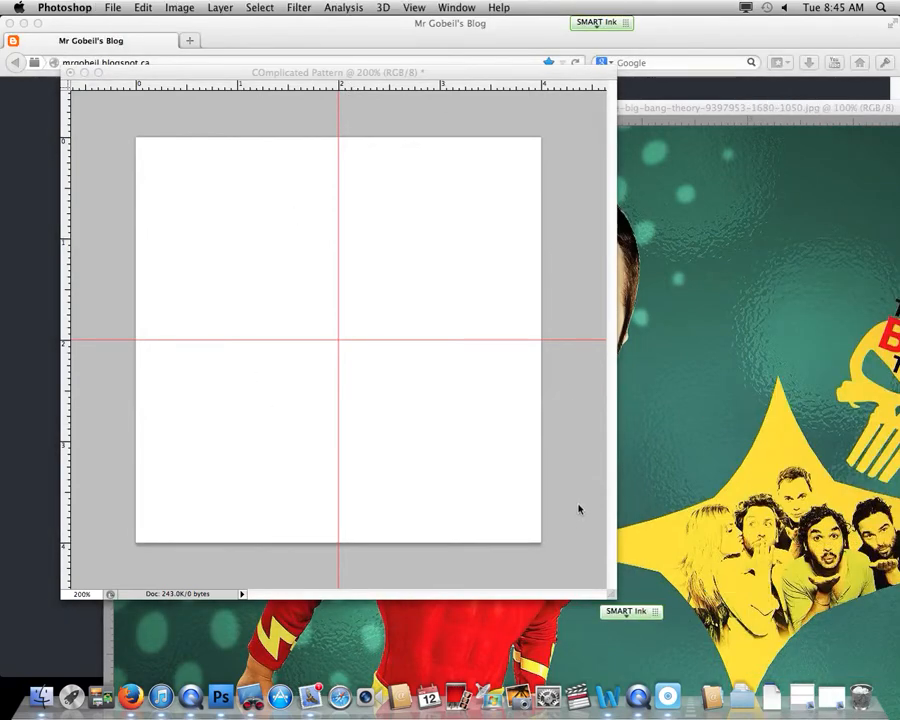
{"action": "left_click", "coordinate": [571, 487]}
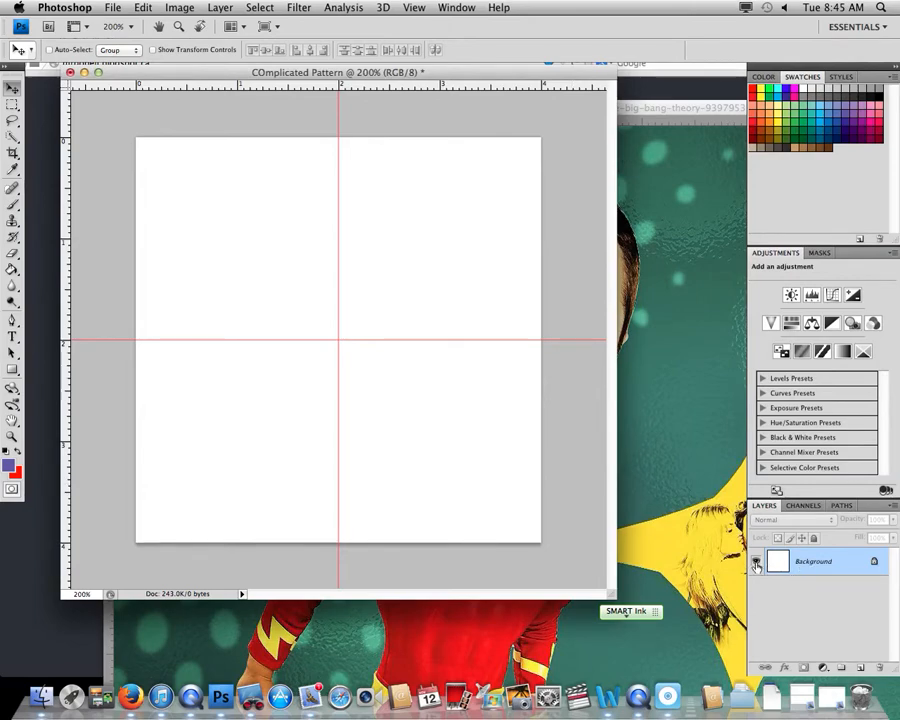
{"action": "double_click", "coordinate": [841, 563]}
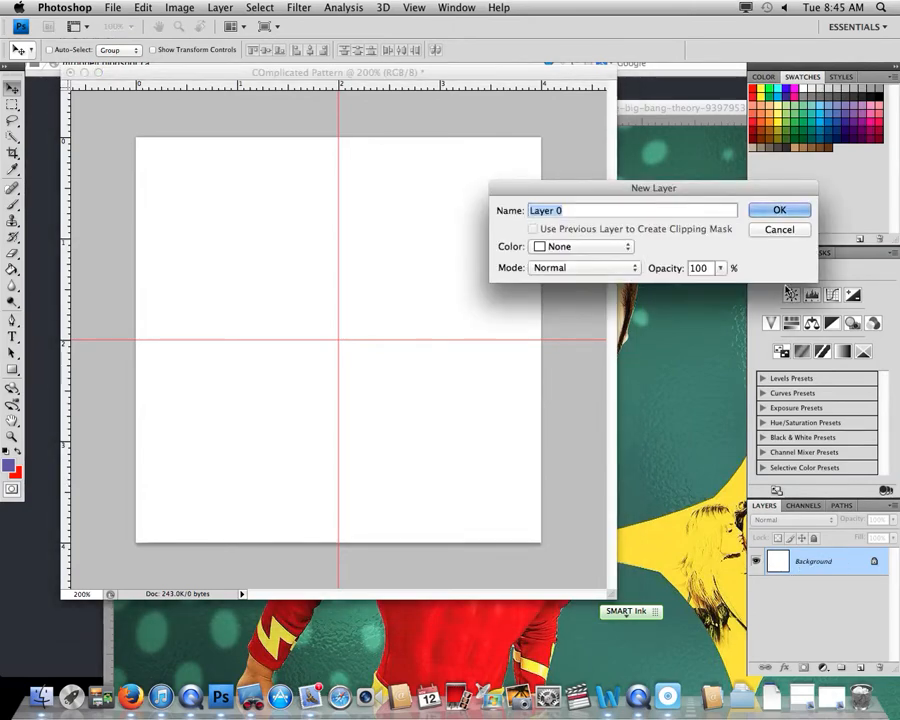
{"action": "left_click", "coordinate": [779, 211]}
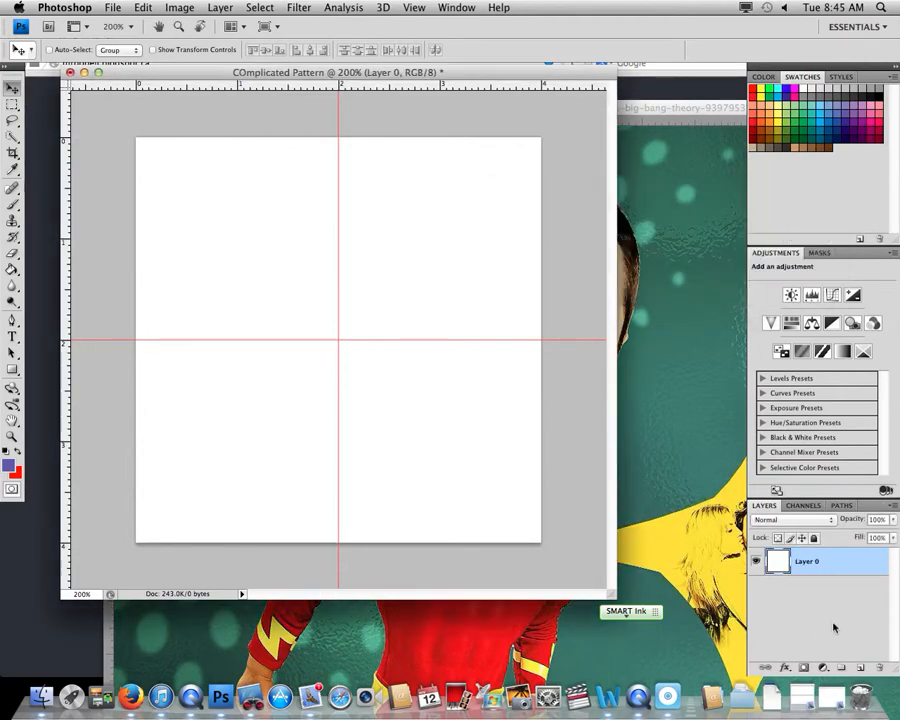
{"action": "left_click", "coordinate": [860, 667]}
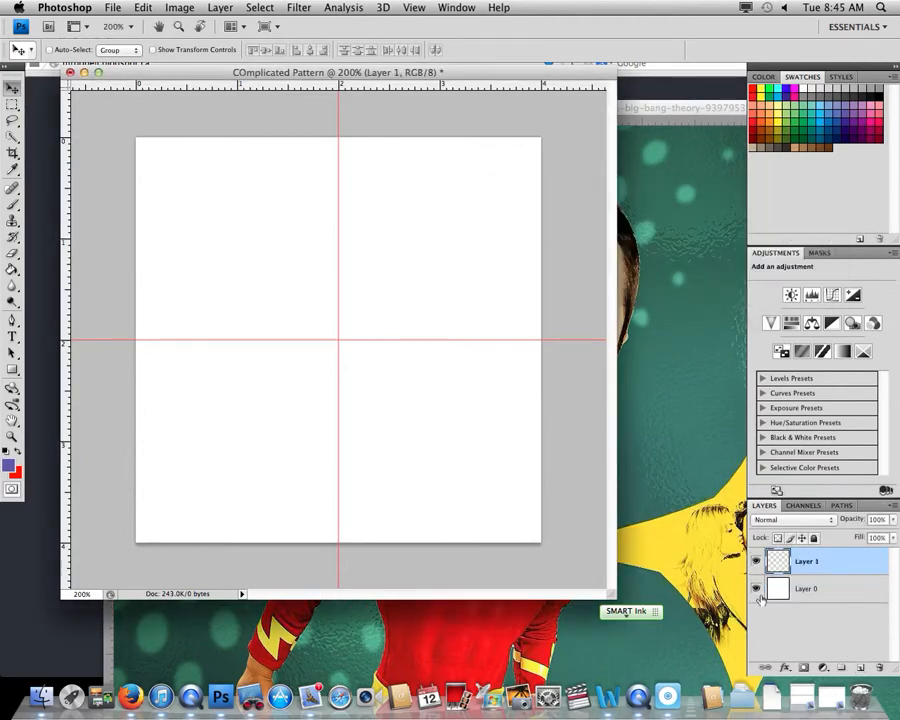
{"action": "left_click", "coordinate": [757, 589]}
{"action": "left_click", "coordinate": [757, 591]}
{"action": "left_click", "coordinate": [757, 591]}
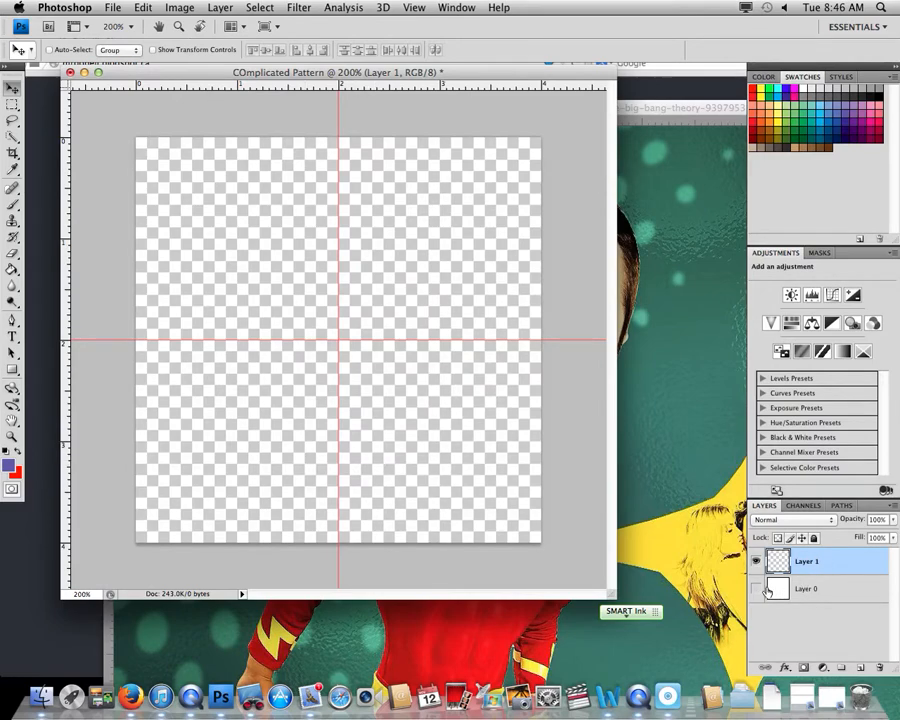
{"action": "left_click", "coordinate": [757, 591]}
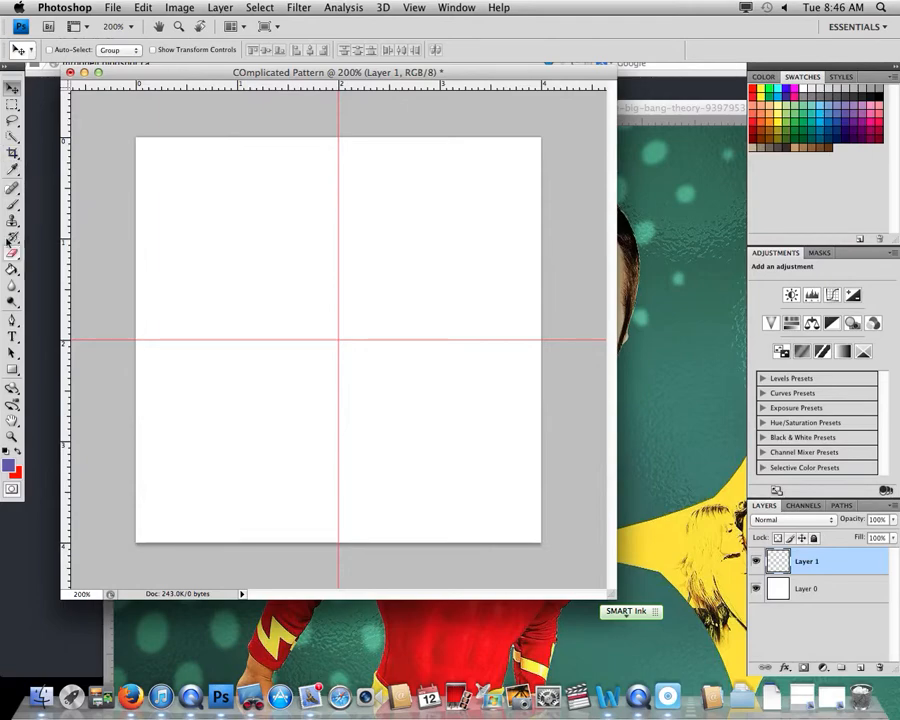
Stamp the superhero figure brush once at the canvas centre in dark blue with a brush size of 200
{"action": "left_click", "coordinate": [13, 205]}
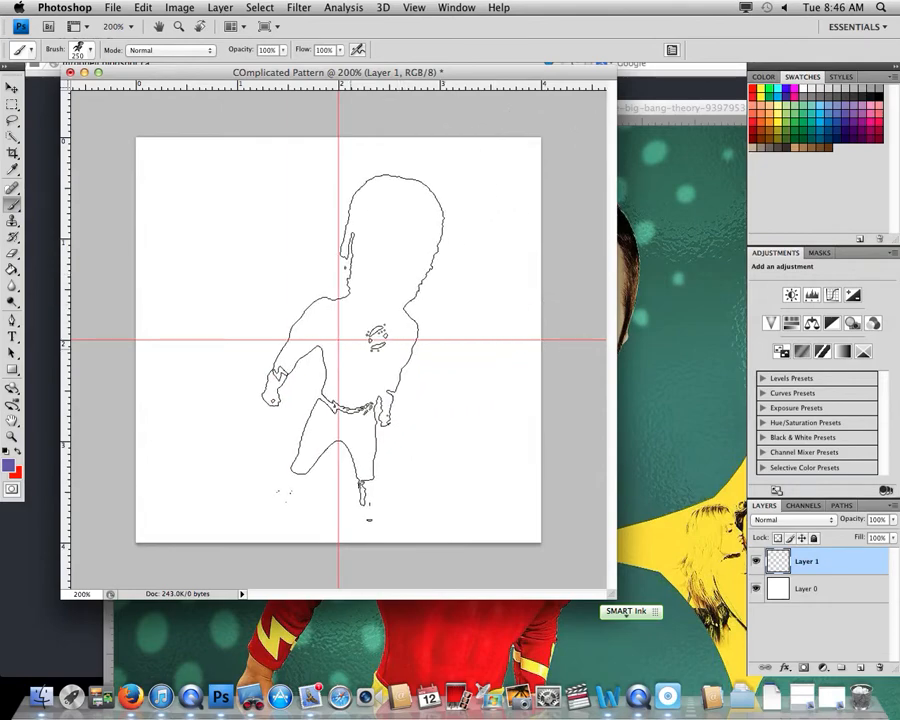
{"action": "key", "text": "bracketleft"}
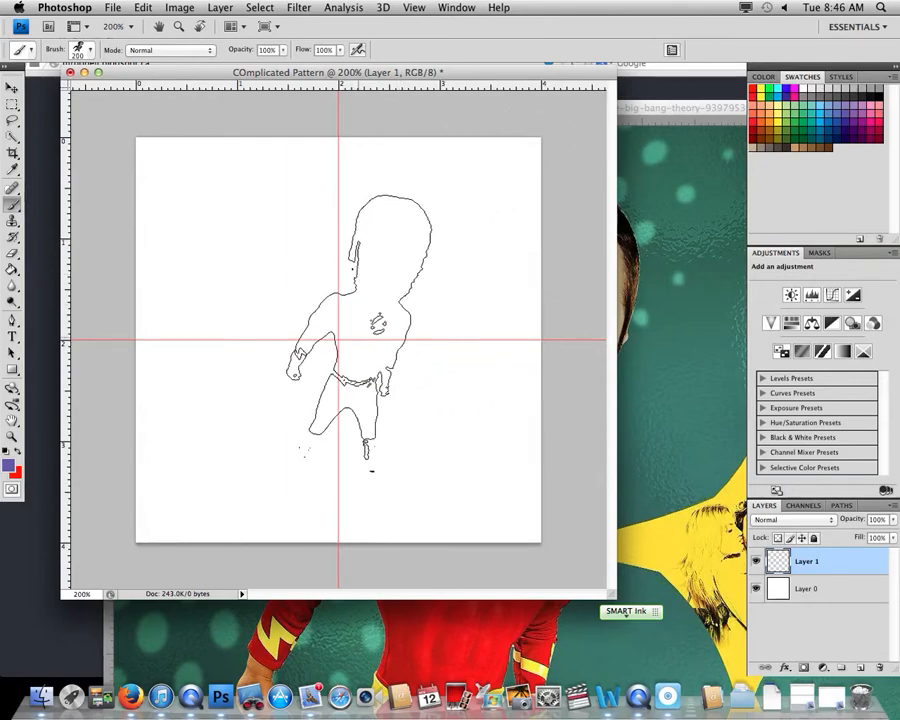
{"action": "left_click", "coordinate": [823, 137]}
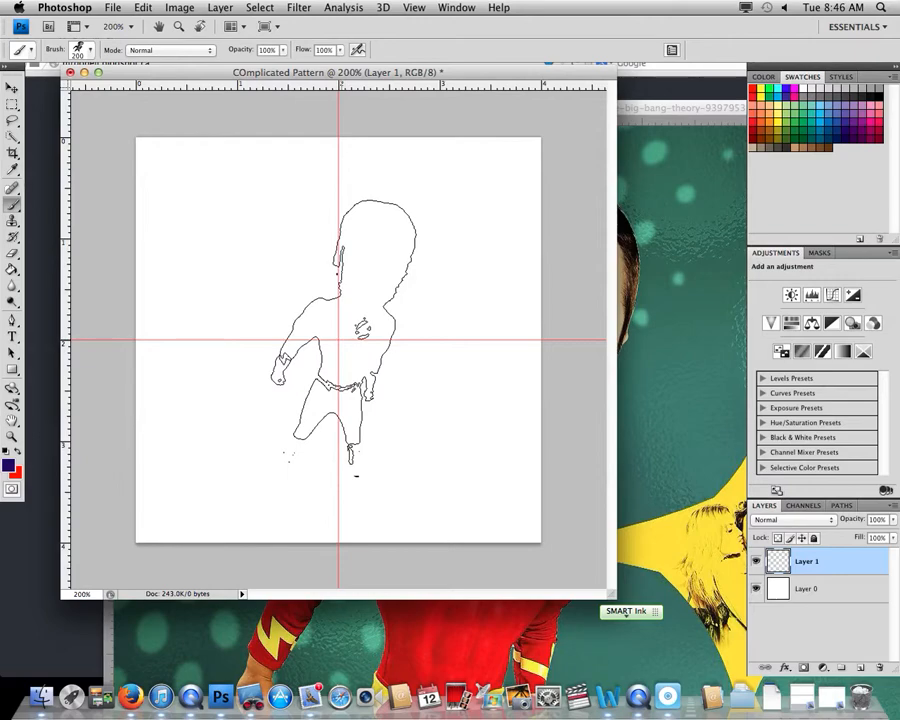
{"action": "left_click", "coordinate": [343, 335]}
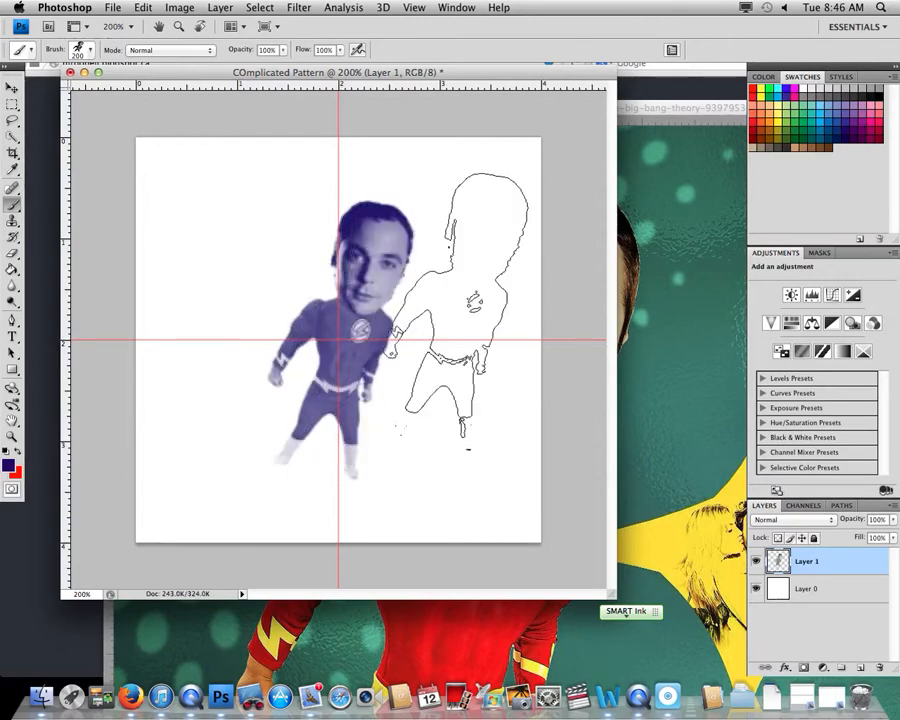
Copy the upper-left quadrant of the figure to a new layer and move the copy into the canvas's lower-right corner
{"action": "left_click", "coordinate": [12, 88]}
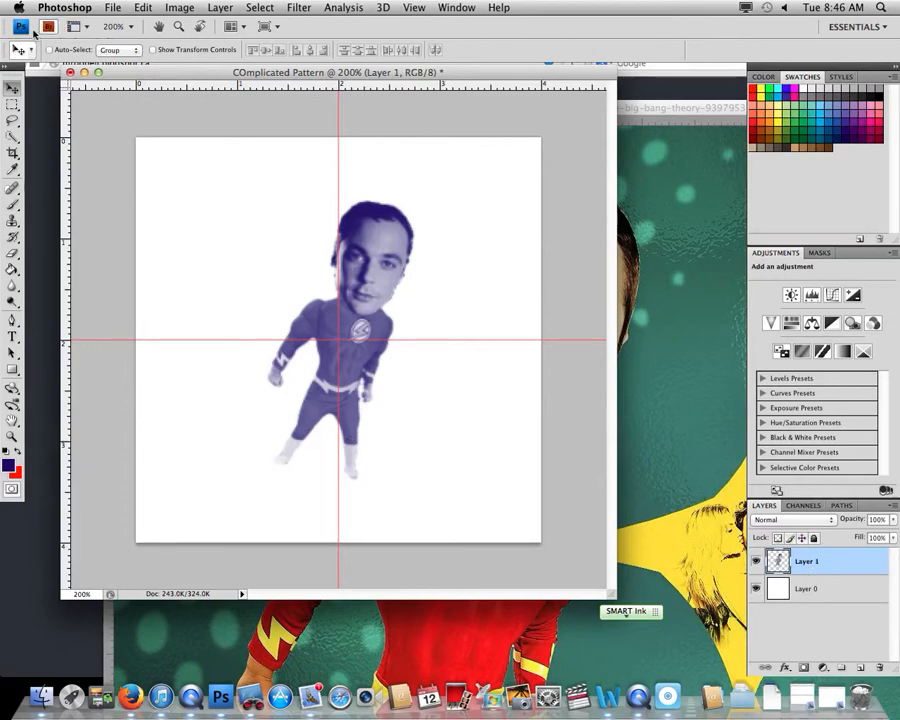
{"action": "left_click", "coordinate": [12, 104]}
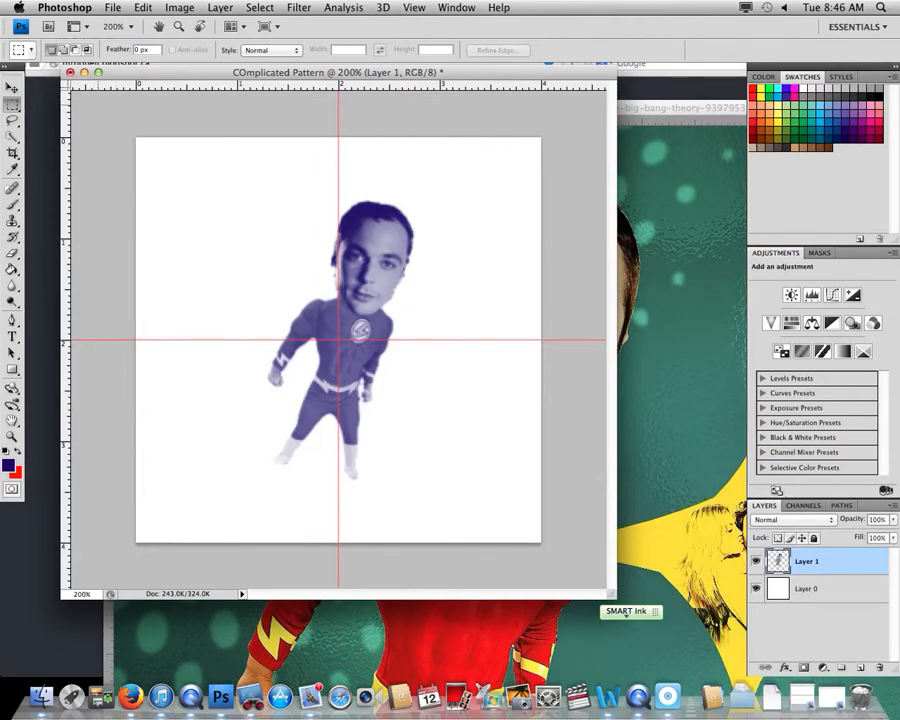
{"action": "left_click_drag", "start_coordinate": [194, 194], "coordinate": [338, 340]}
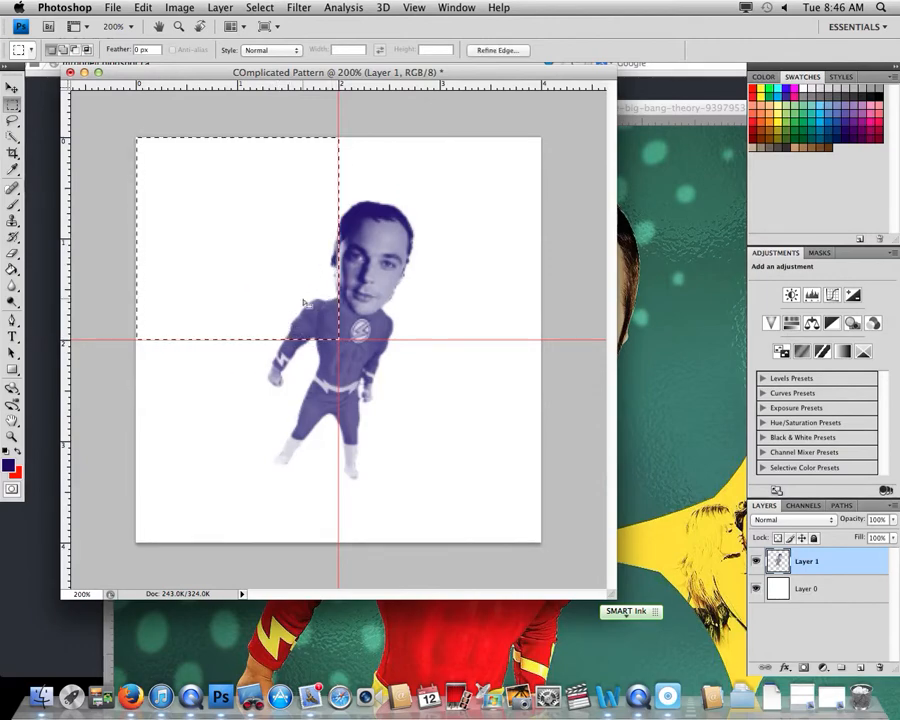
{"action": "right_click", "coordinate": [212, 202]}
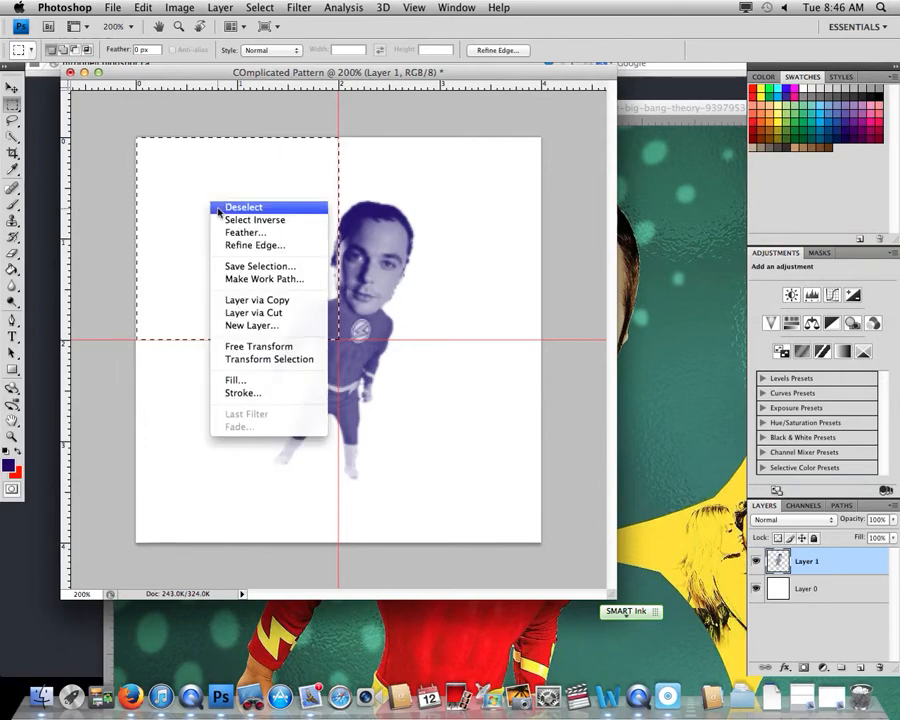
{"action": "left_click", "coordinate": [291, 303]}
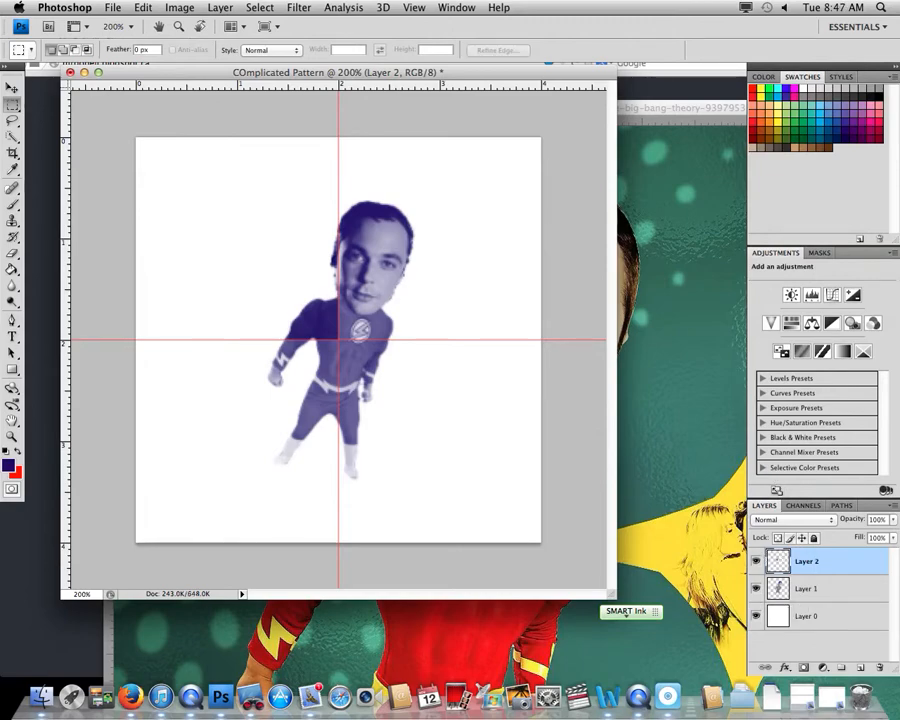
{"action": "left_click", "coordinate": [11, 88]}
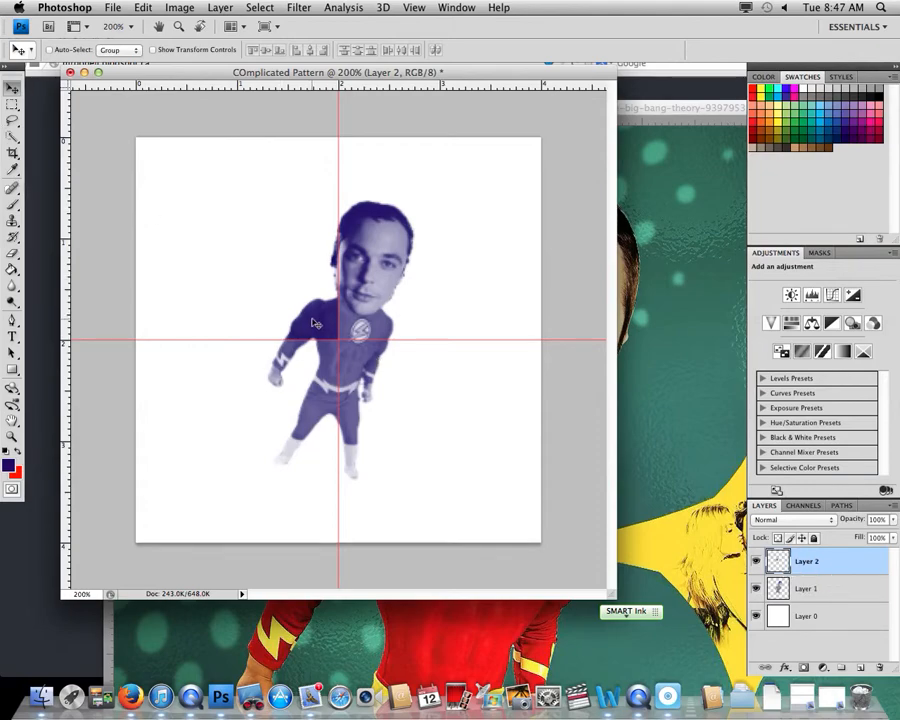
{"action": "left_click_drag", "start_coordinate": [314, 322], "coordinate": [512, 522]}
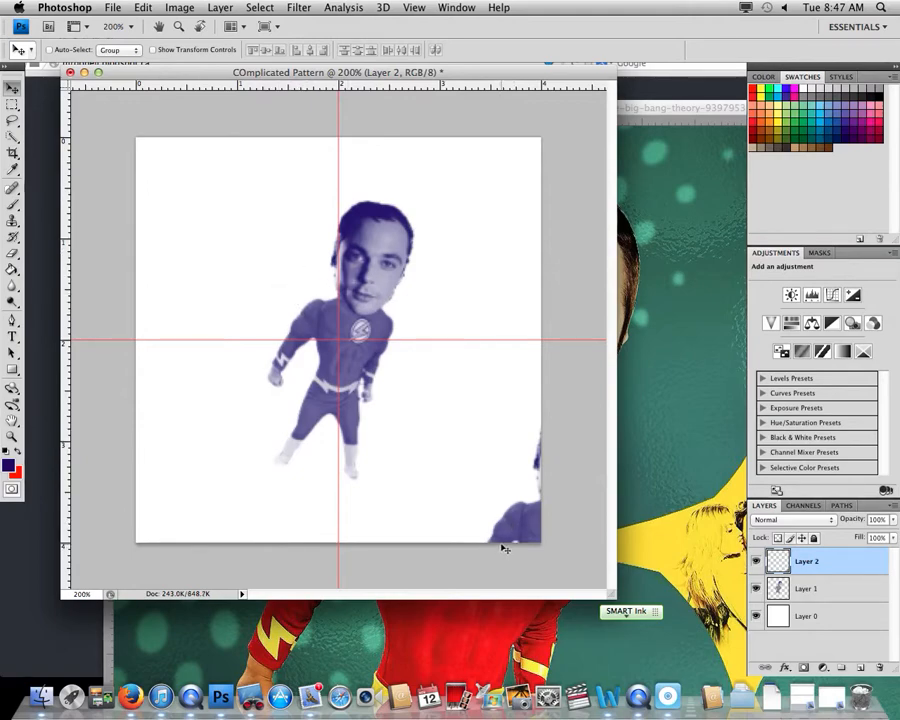
Copy the upper-right quadrant of the figure from Layer 1 to a new layer and move the copy into the canvas's lower-left corner
{"action": "left_click", "coordinate": [836, 594]}
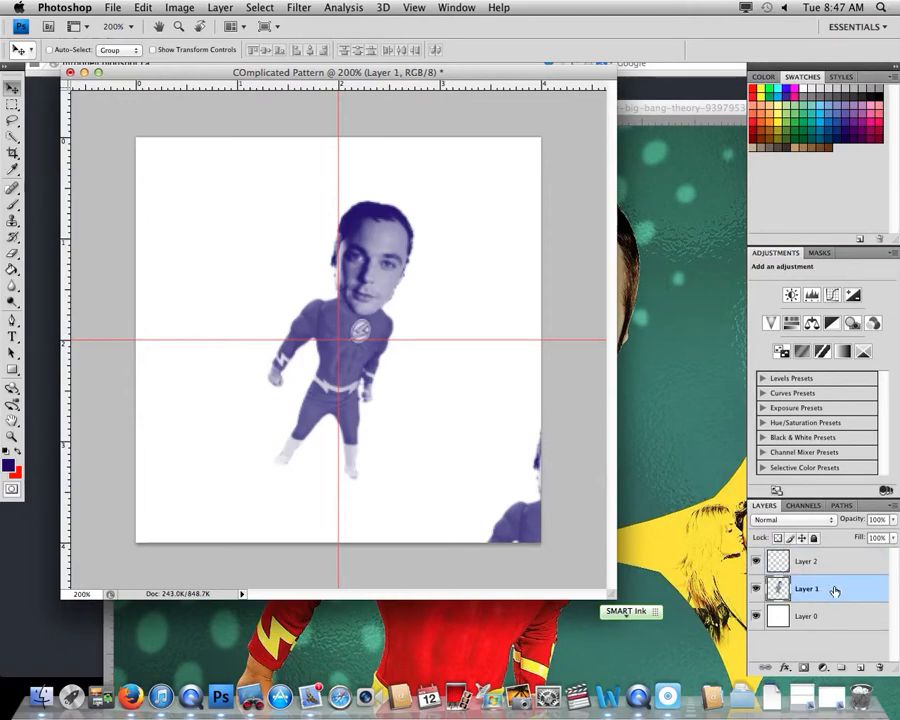
{"action": "left_click", "coordinate": [12, 104]}
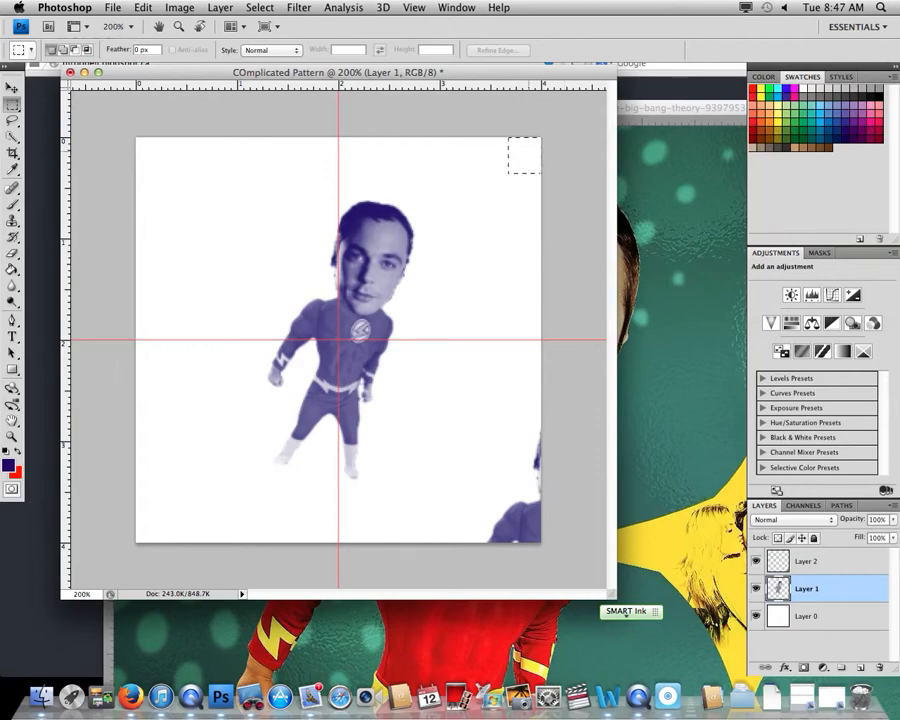
{"action": "left_click_drag", "start_coordinate": [508, 173], "coordinate": [339, 339]}
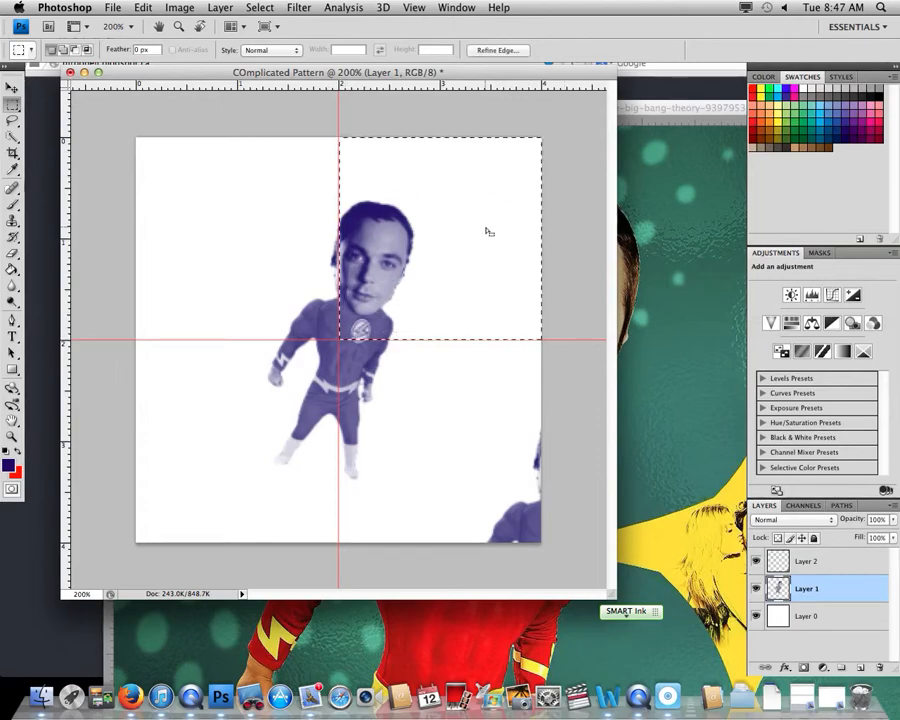
{"action": "right_click", "coordinate": [410, 222]}
{"action": "left_click", "coordinate": [484, 323]}
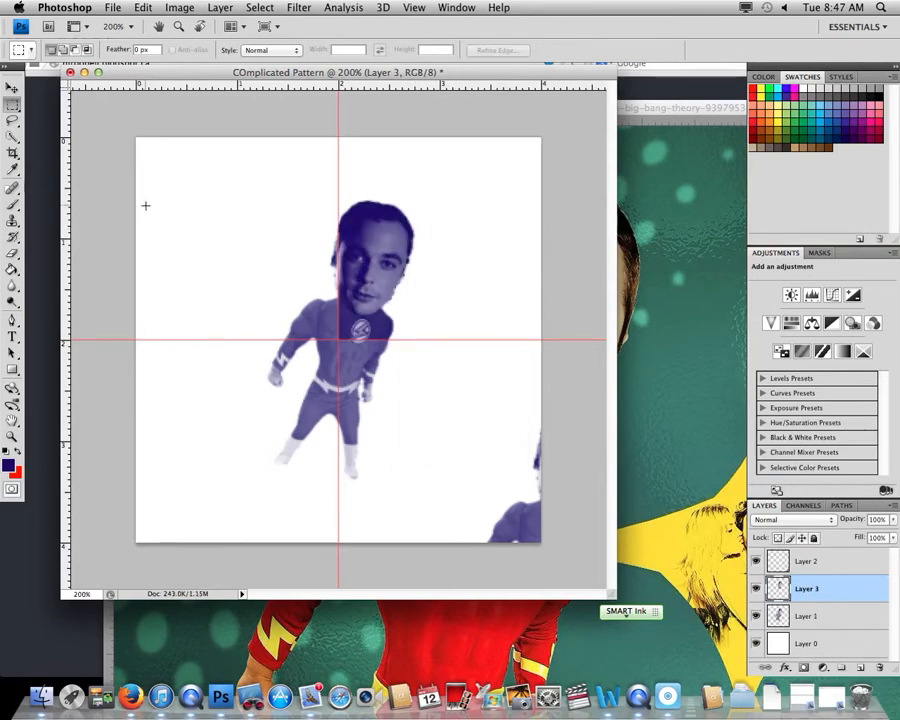
{"action": "left_click", "coordinate": [12, 88]}
{"action": "left_click_drag", "start_coordinate": [365, 267], "coordinate": [163, 467]}
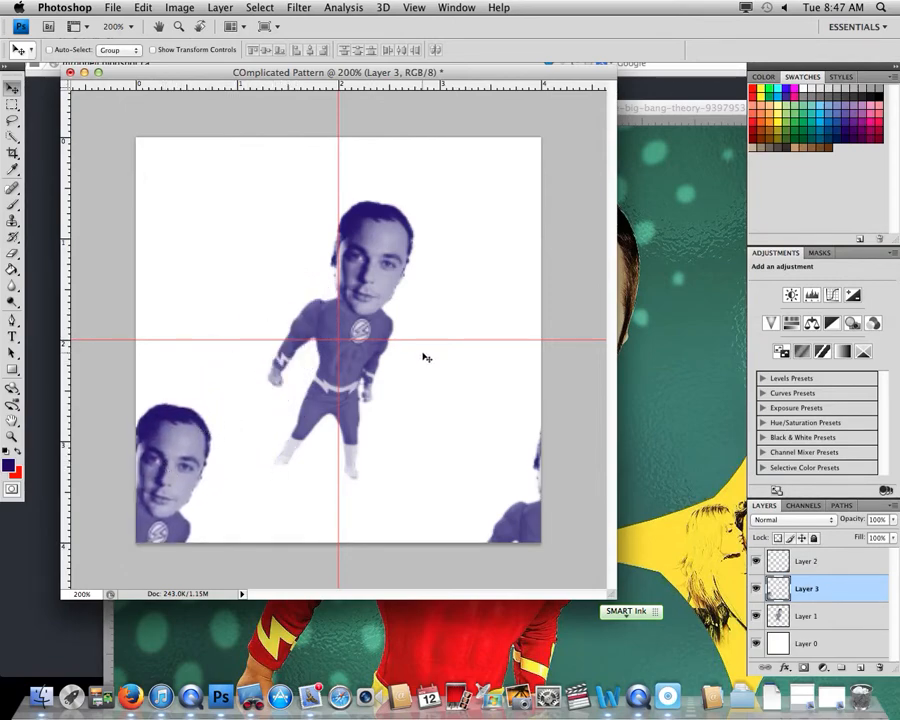
Copy the lower-right quadrant of Layer 1 to a new layer and move the copy into the canvas's upper-left corner
{"action": "left_click", "coordinate": [808, 618]}
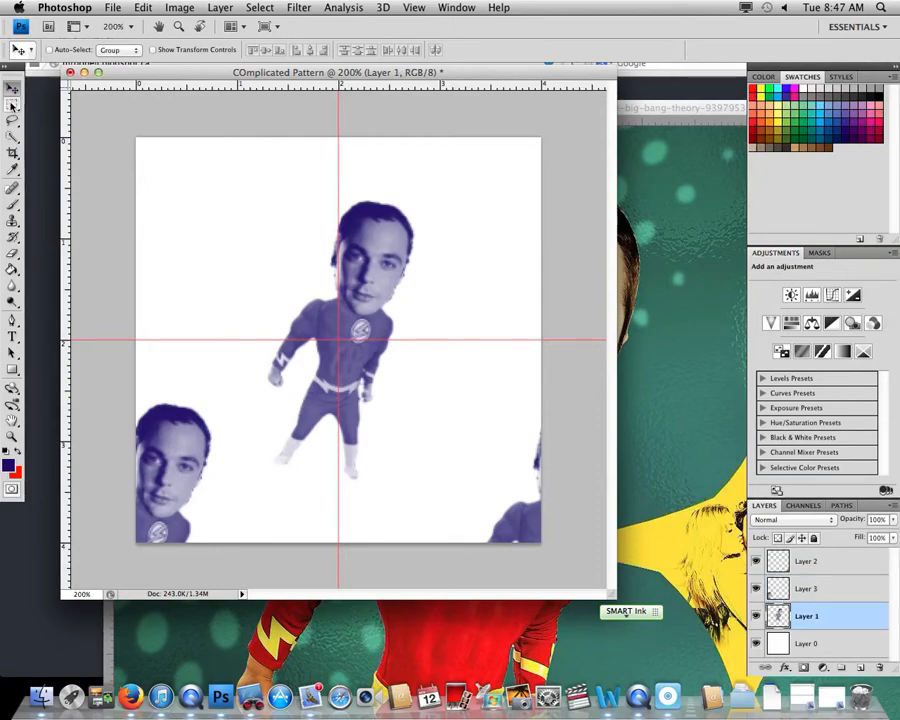
{"action": "key", "text": "m"}
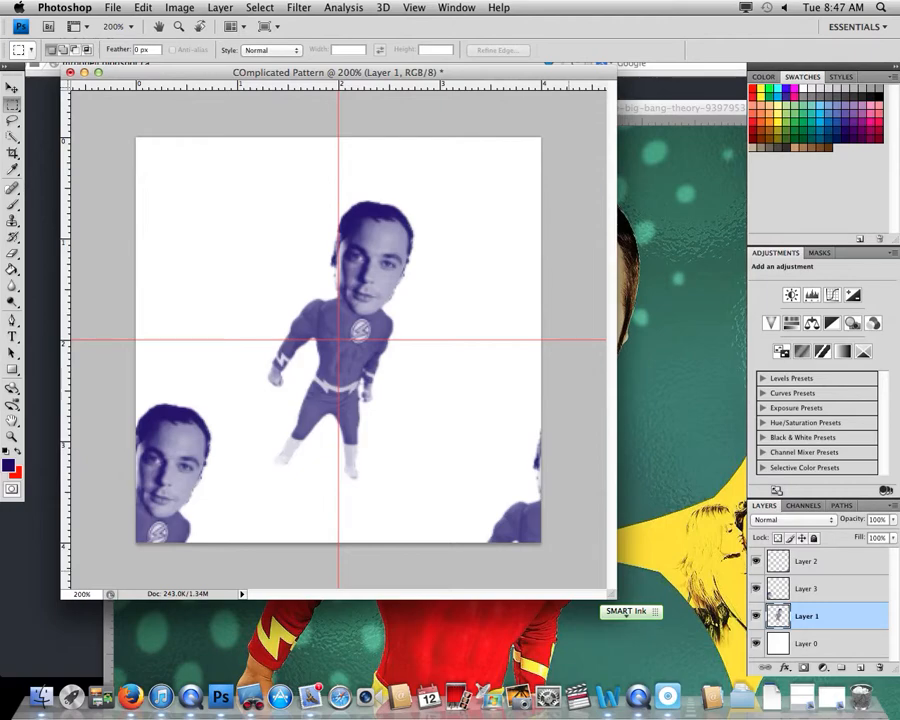
{"action": "left_click_drag", "start_coordinate": [463, 444], "coordinate": [457, 427]}
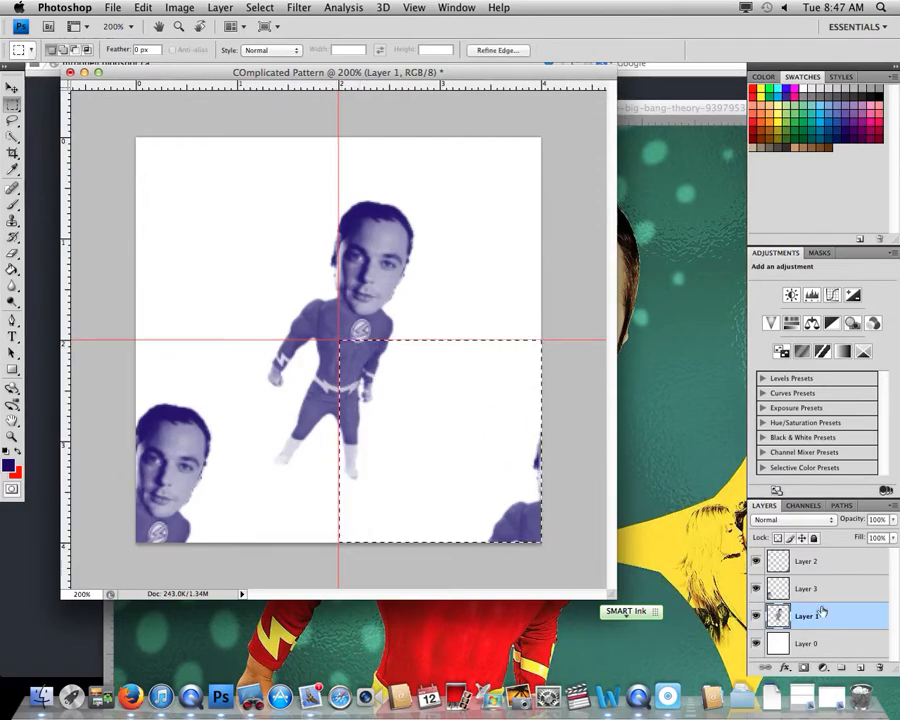
{"action": "right_click", "coordinate": [472, 460]}
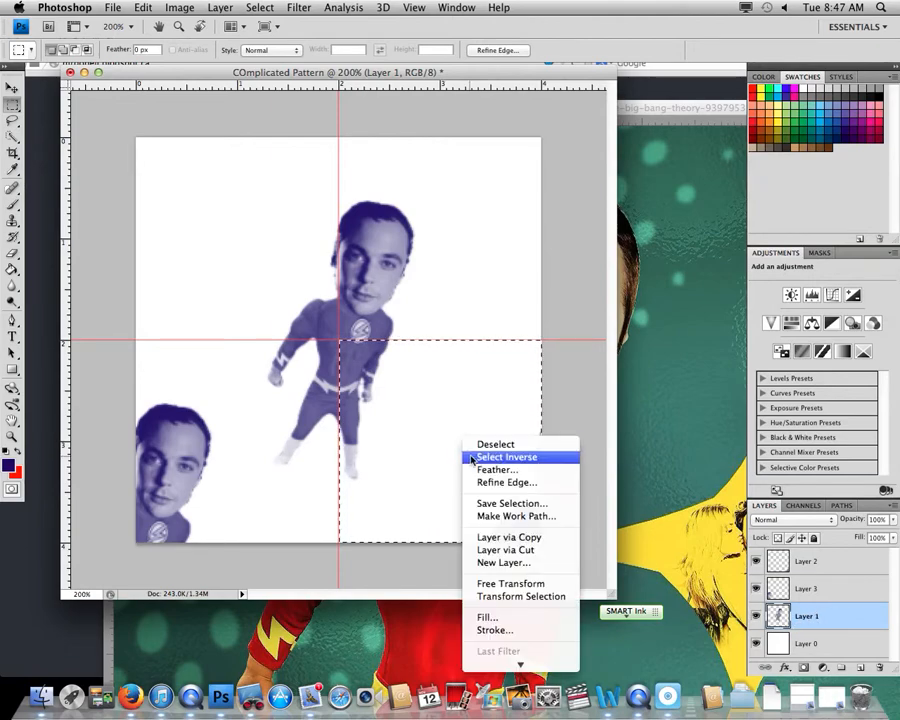
{"action": "left_click", "coordinate": [553, 538]}
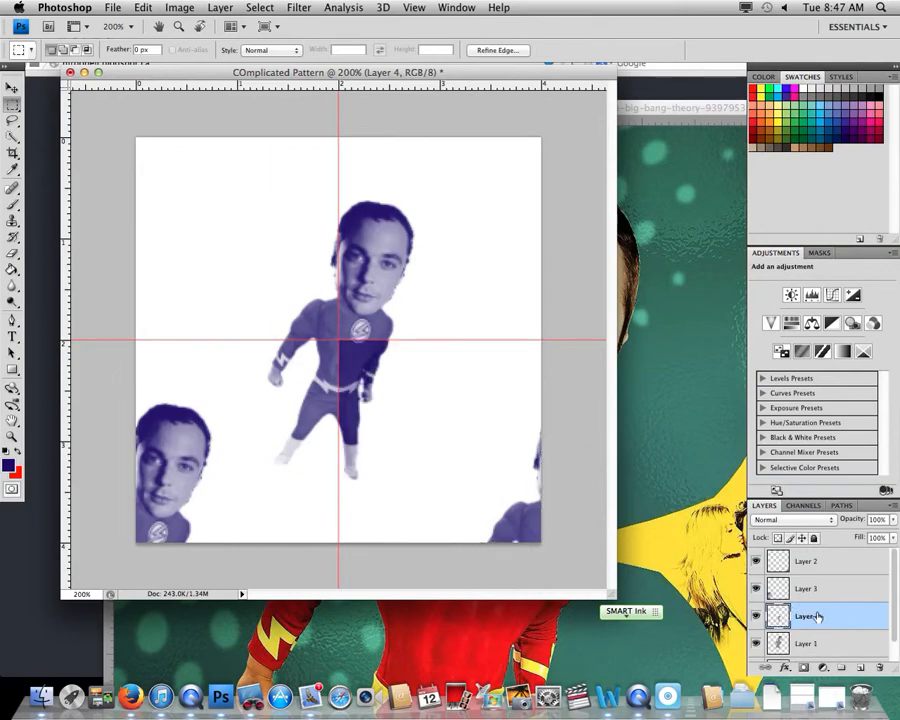
{"action": "left_click", "coordinate": [16, 89]}
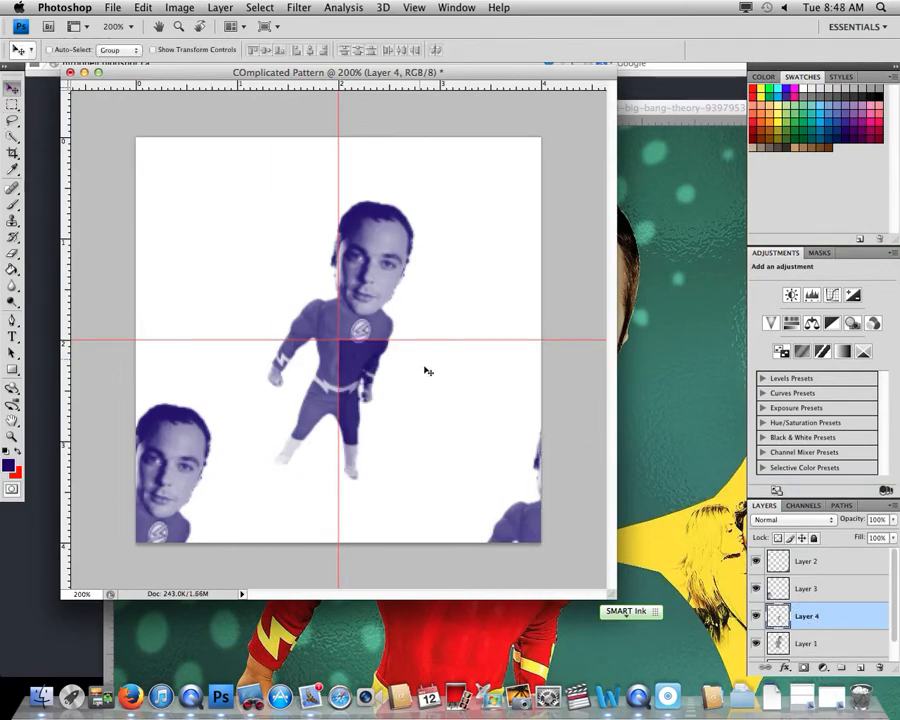
{"action": "left_click_drag", "start_coordinate": [350, 362], "coordinate": [155, 166]}
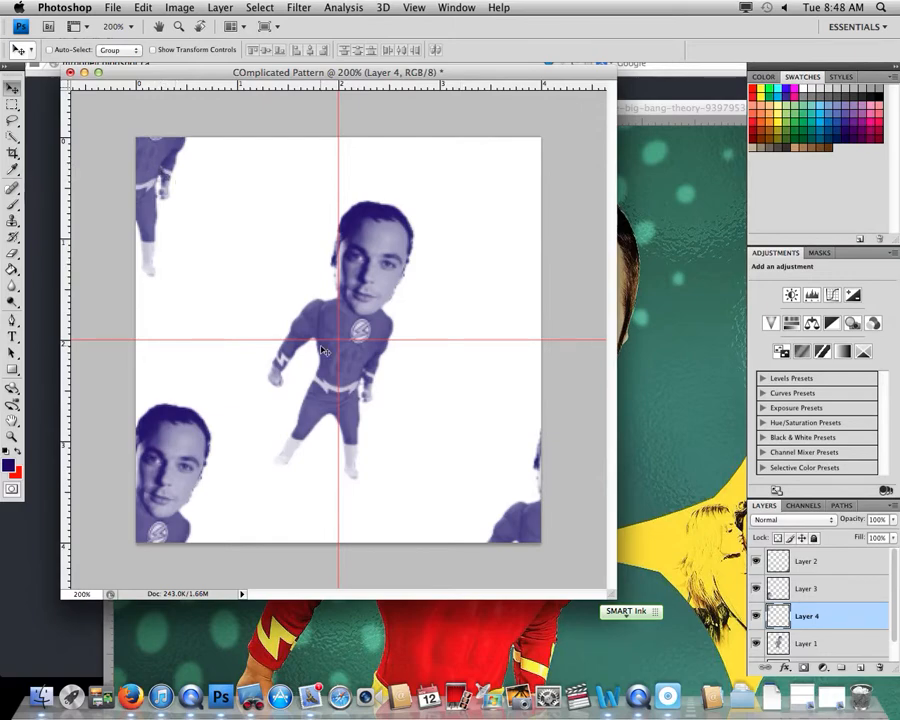
Copy the lower-left quadrant of Layer 1 to a new layer and move the copy into the canvas's upper-right corner
{"action": "left_click", "coordinate": [831, 646]}
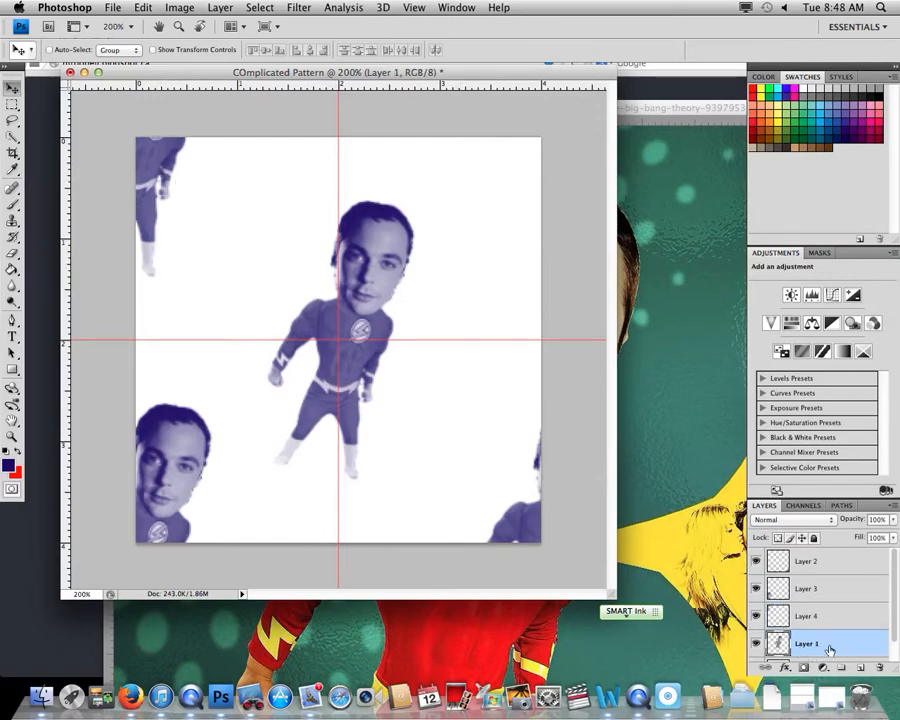
{"action": "left_click", "coordinate": [18, 105]}
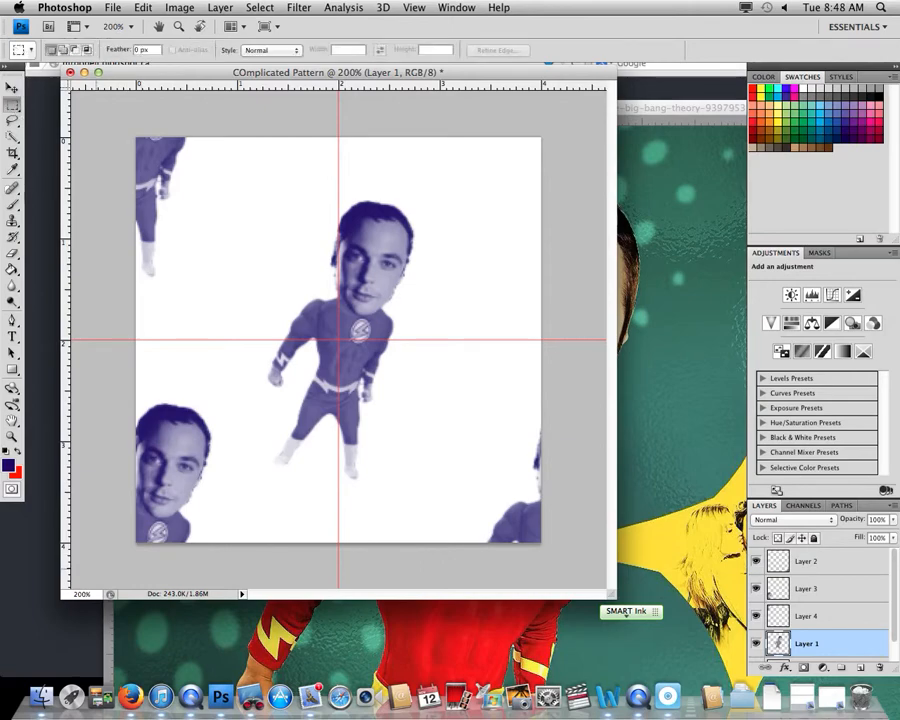
{"action": "left_click_drag", "start_coordinate": [316, 395], "coordinate": [337, 350]}
{"action": "right_click", "coordinate": [286, 358]}
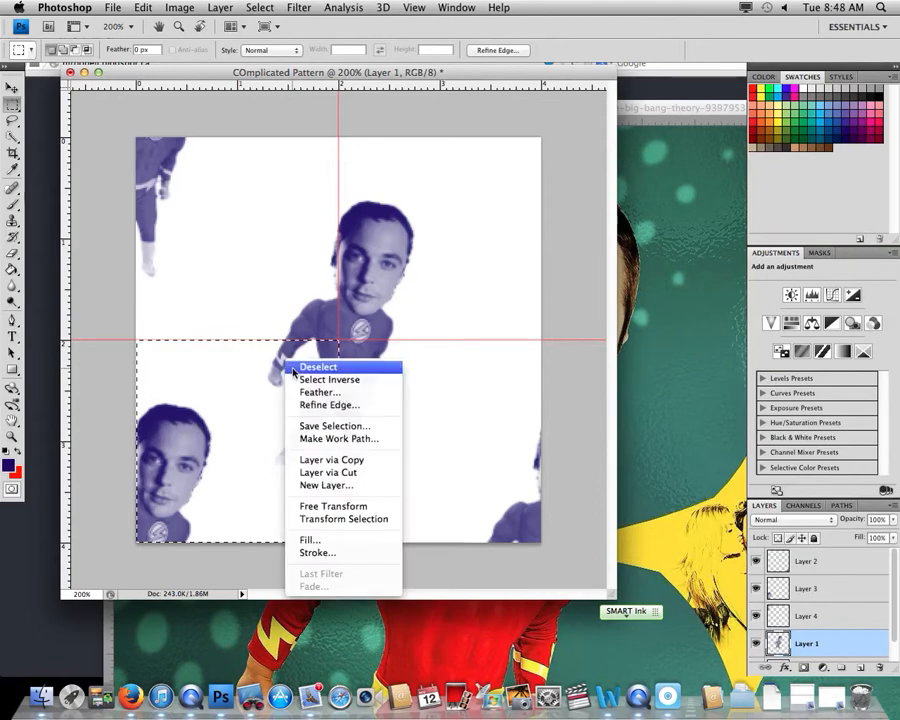
{"action": "left_click", "coordinate": [370, 466]}
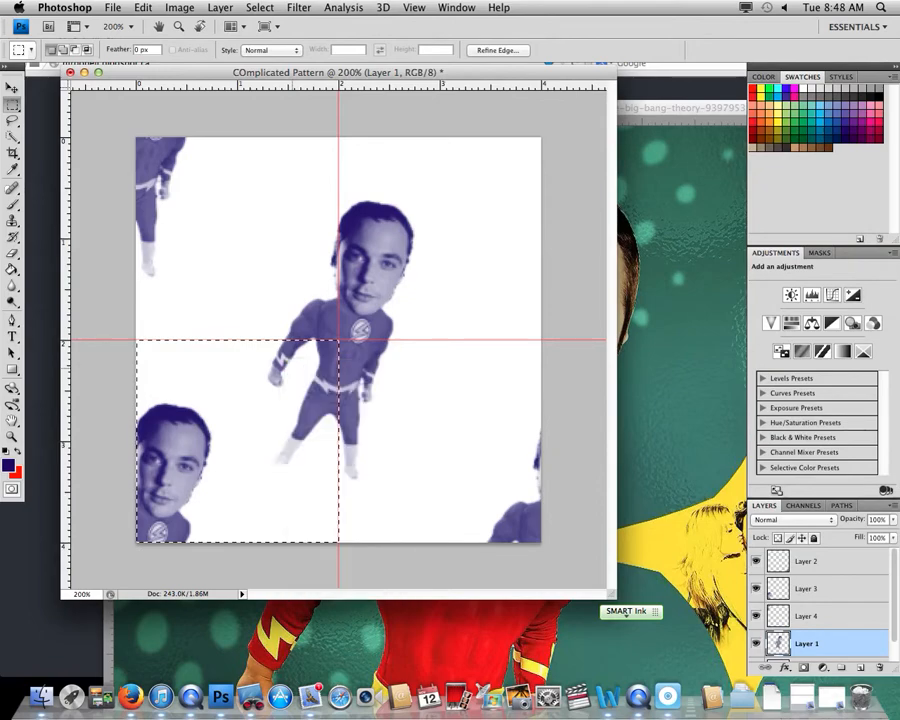
{"action": "left_click", "coordinate": [12, 89]}
{"action": "left_click_drag", "start_coordinate": [326, 396], "coordinate": [524, 193]}
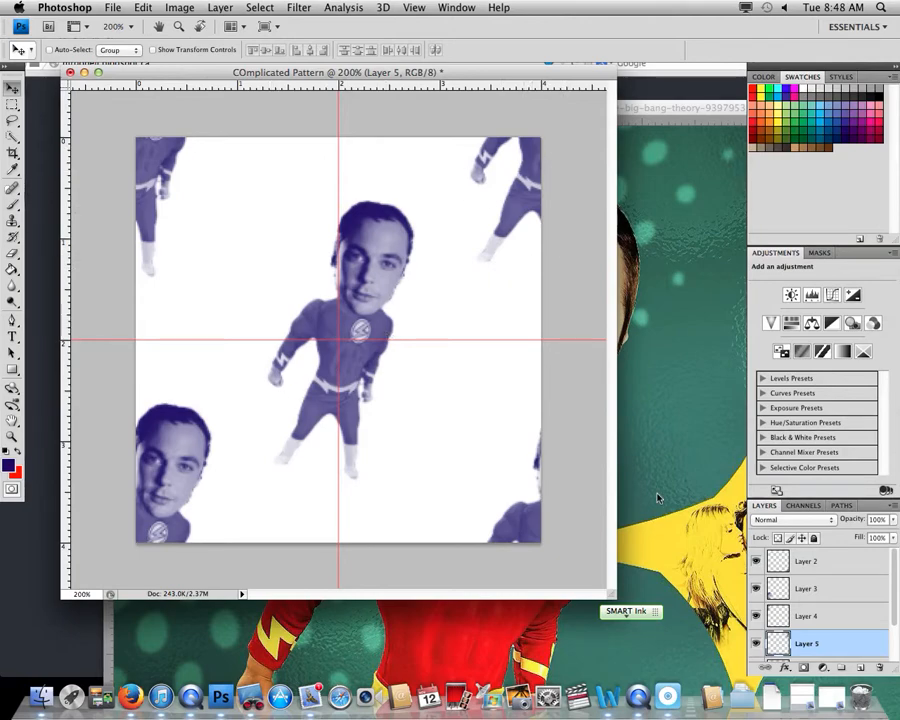
Hide the original centred figure on Layer 1 and add a new empty layer directly above Layer 5
{"action": "left_click", "coordinate": [12, 104]}
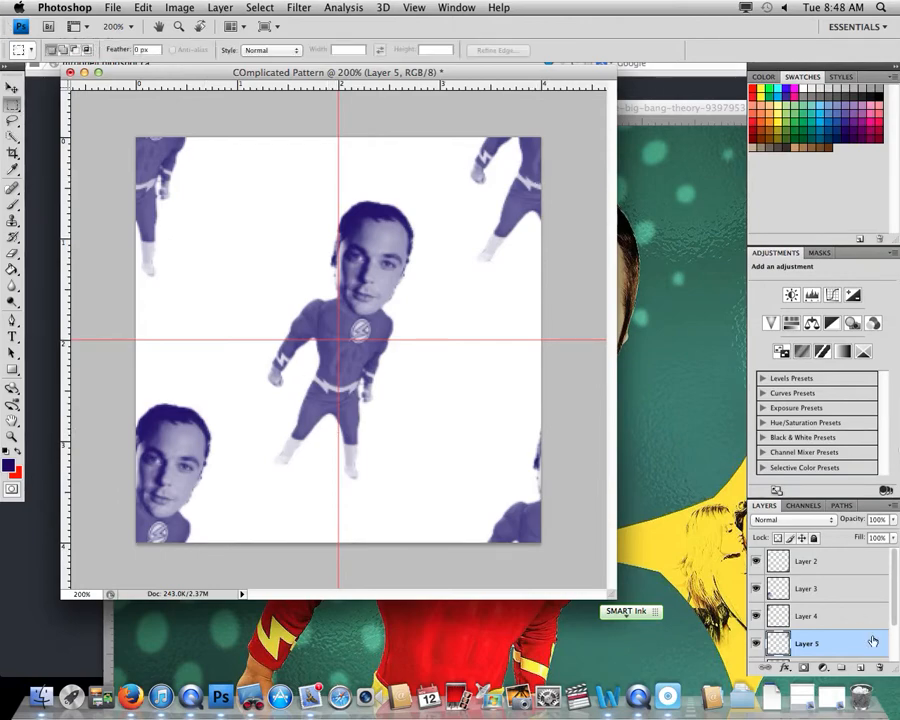
{"action": "scroll", "coordinate": [873, 641], "scroll_direction": "down", "scroll_amount": 2}
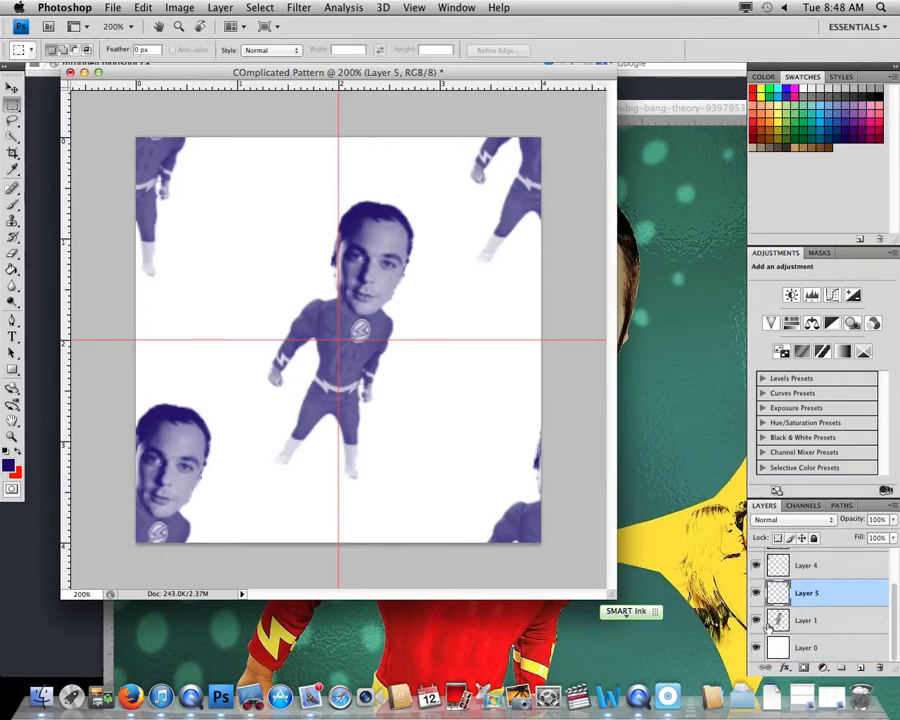
{"action": "left_click", "coordinate": [757, 622]}
{"action": "left_click", "coordinate": [757, 622]}
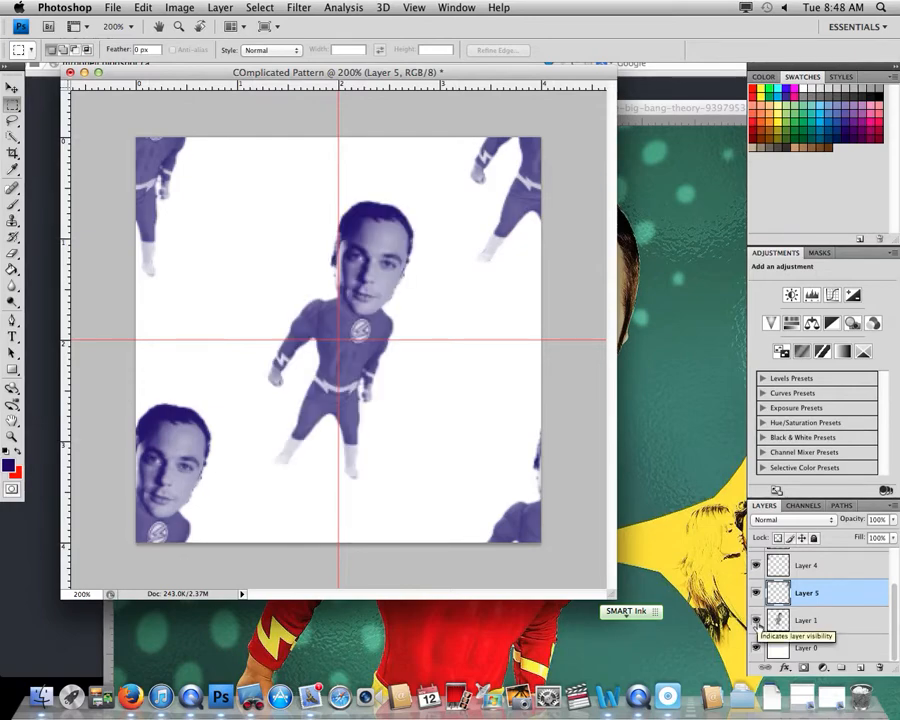
{"action": "left_click", "coordinate": [757, 622]}
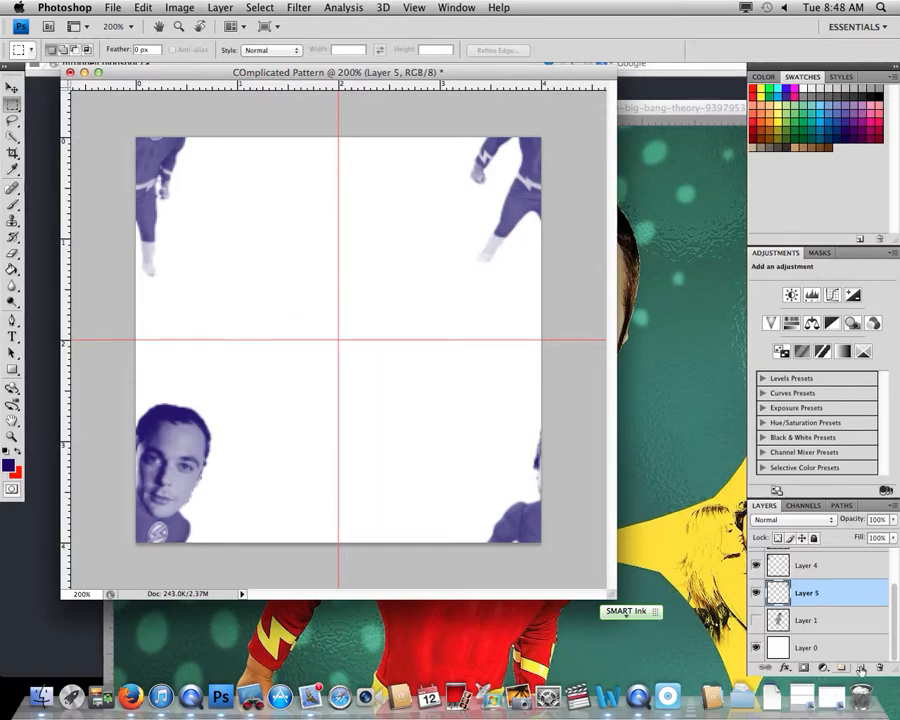
{"action": "left_click", "coordinate": [862, 670]}
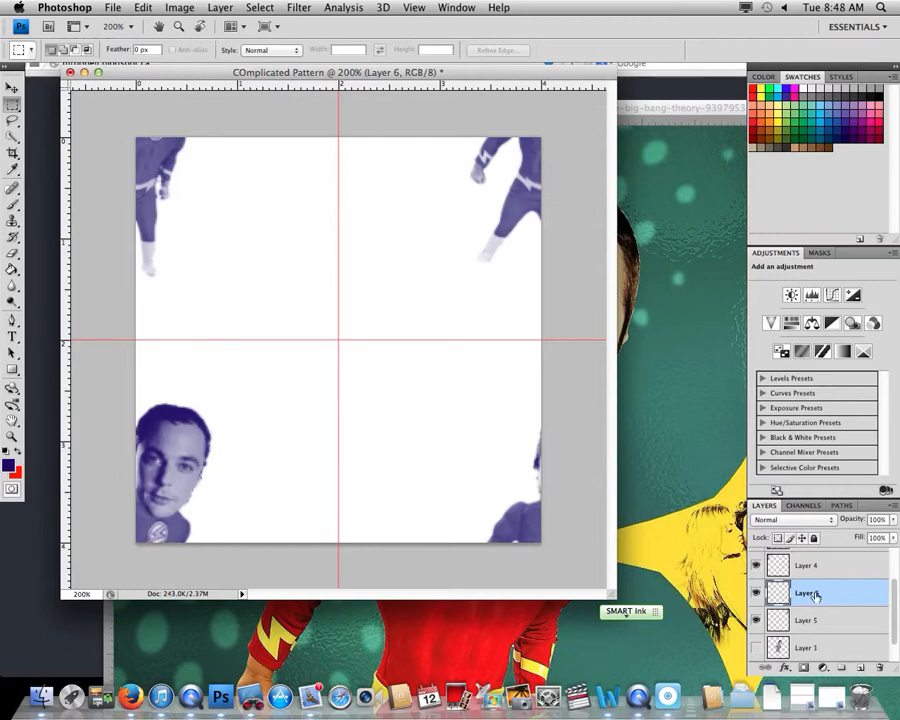
Stamp the superhero figure brush once at the canvas centre on Layer 6, in red with a brush size of 250
{"action": "left_click", "coordinate": [13, 205]}
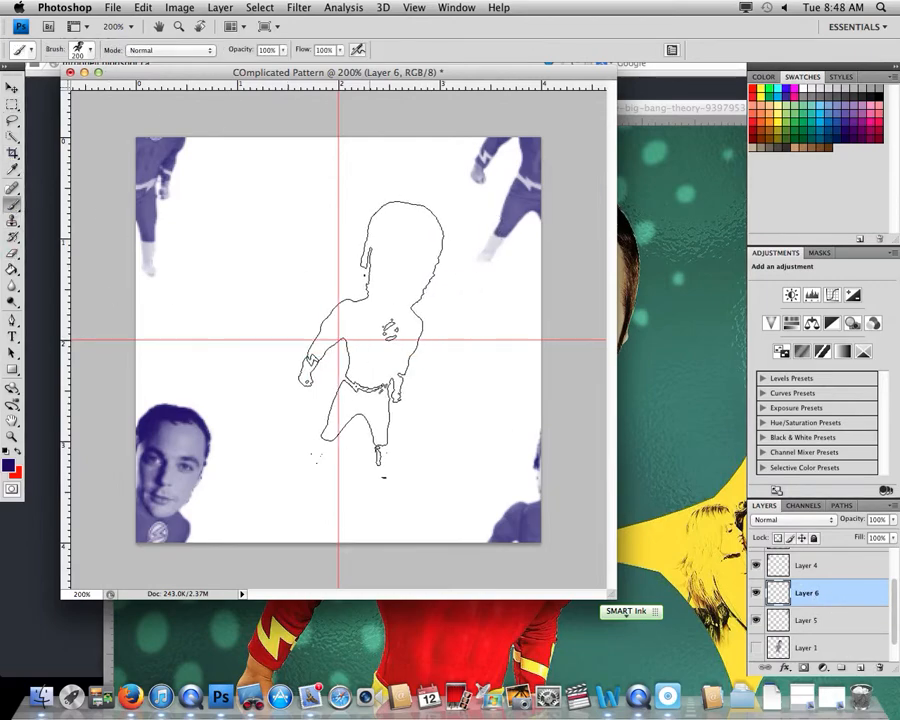
{"action": "key", "text": "bracketright"}
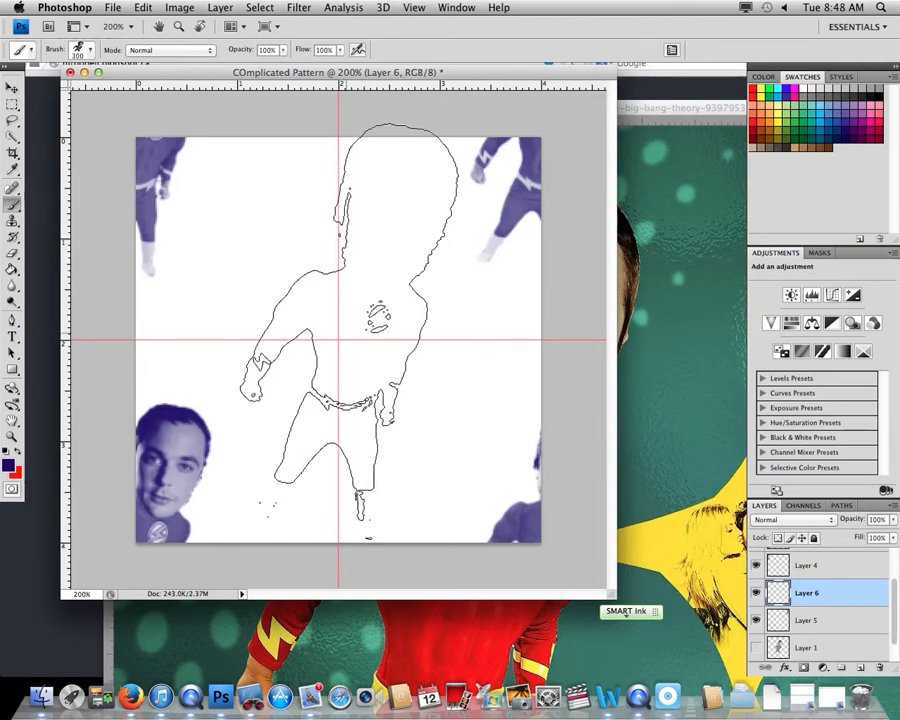
{"action": "key", "text": "bracketleft"}
{"action": "key", "text": "bracketleft"}
{"action": "key", "text": "bracketleft"}
{"action": "key", "text": "bracketleft"}
{"action": "key", "text": "bracketleft"}
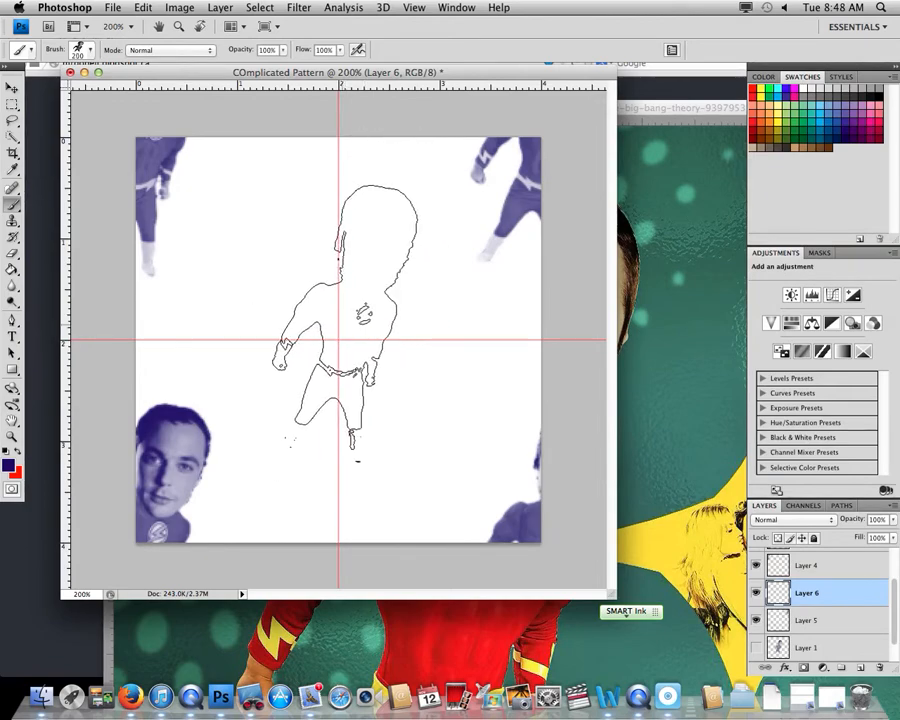
{"action": "key", "text": "bracketright"}
{"action": "key", "text": "bracketright"}
{"action": "key", "text": "bracketright"}
{"action": "key", "text": "bracketright"}
{"action": "key", "text": "bracketright"}
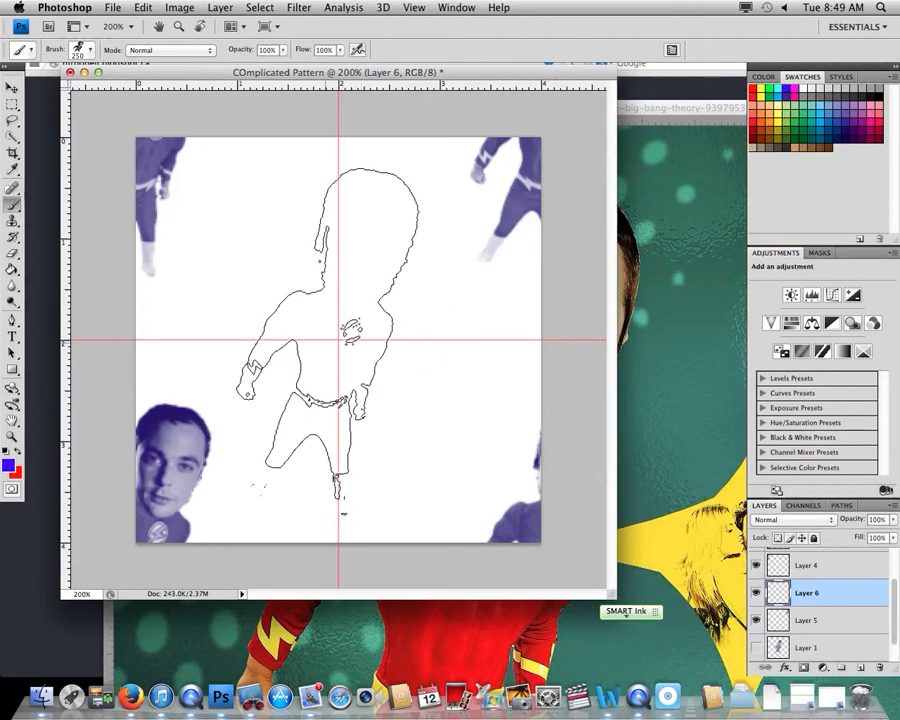
{"action": "left_click", "coordinate": [767, 89]}
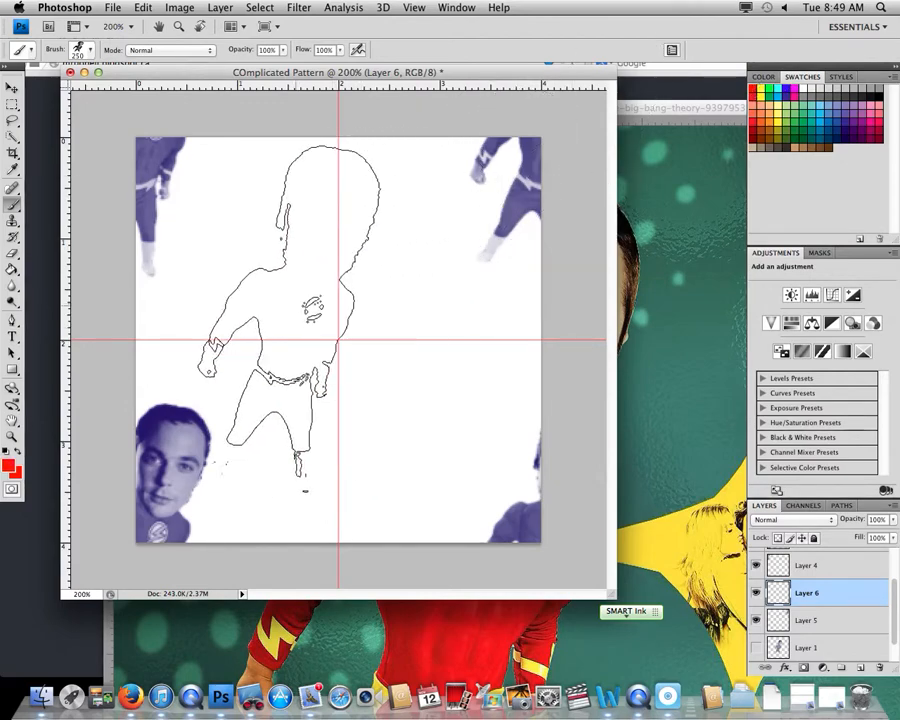
{"action": "left_click", "coordinate": [347, 339]}
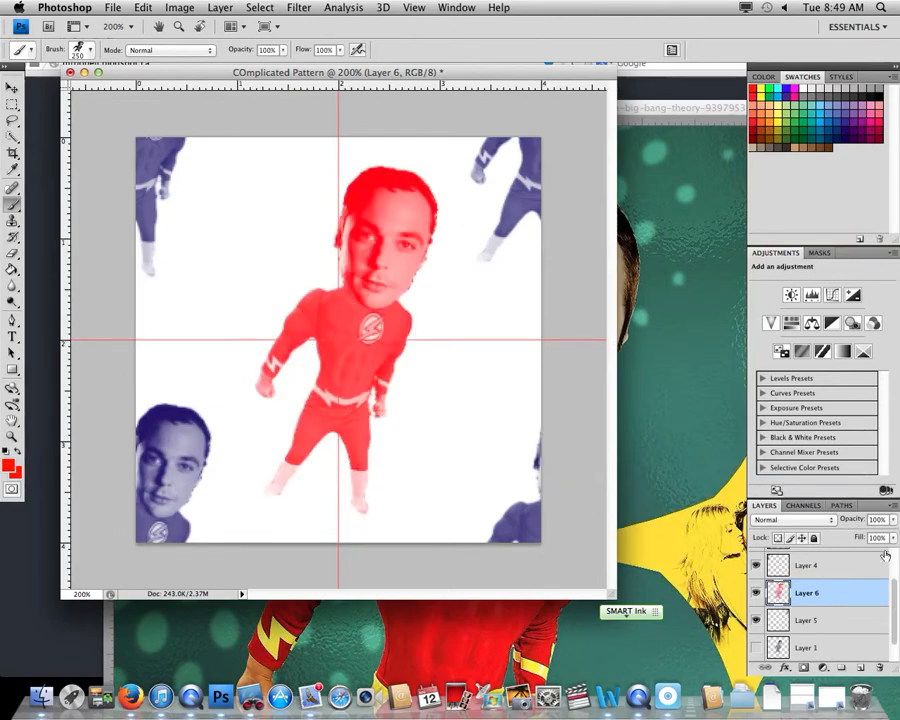
Hide the white Layer 0 and toggle Layer 1's visibility to compare, leaving both layers hidden
{"action": "scroll", "coordinate": [777, 605], "scroll_direction": "down", "scroll_amount": 1}
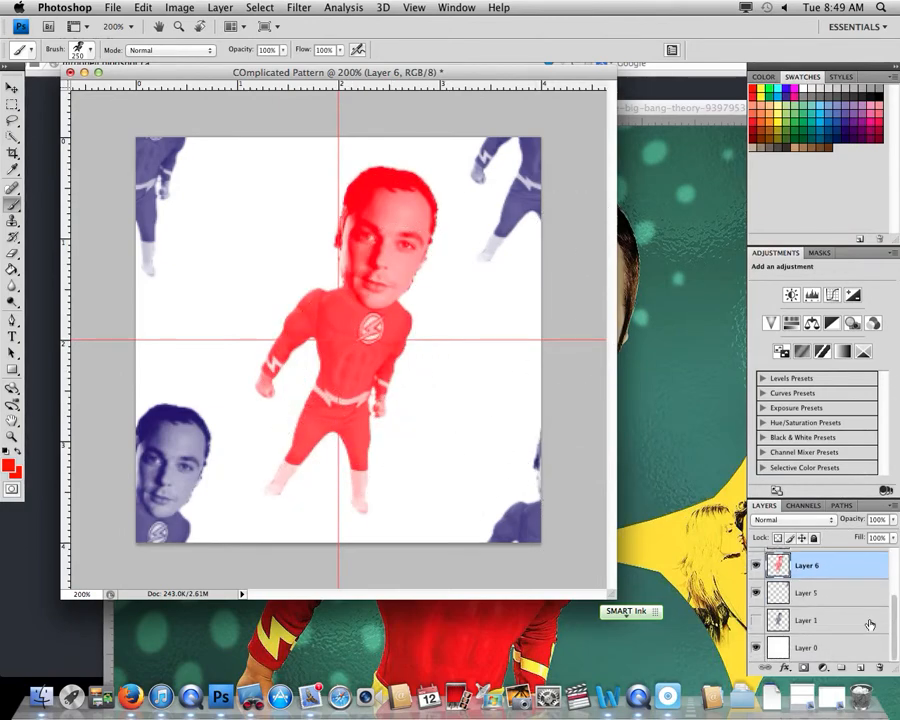
{"action": "left_click", "coordinate": [757, 649]}
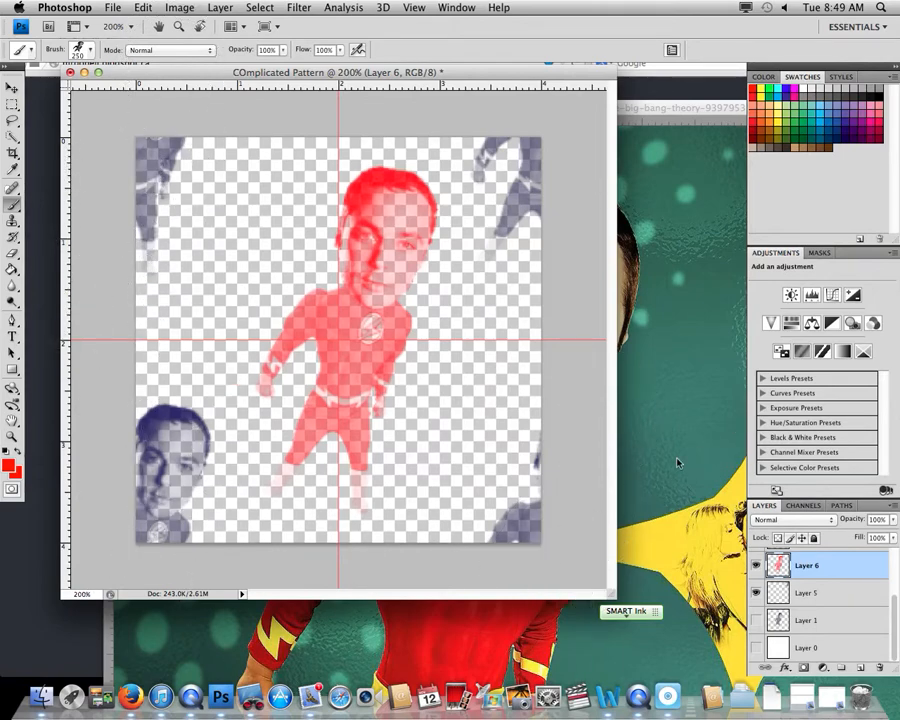
{"action": "scroll", "coordinate": [760, 630], "scroll_direction": "up", "scroll_amount": 1}
{"action": "left_click", "coordinate": [756, 630]}
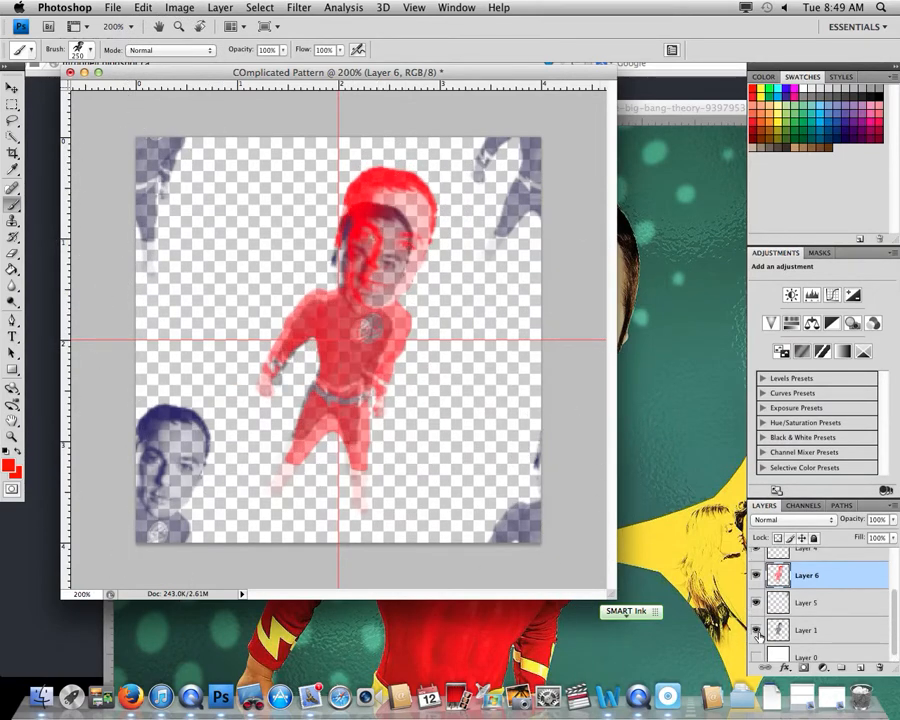
{"action": "left_click", "coordinate": [757, 631]}
{"action": "left_click", "coordinate": [756, 630]}
{"action": "left_click", "coordinate": [756, 630]}
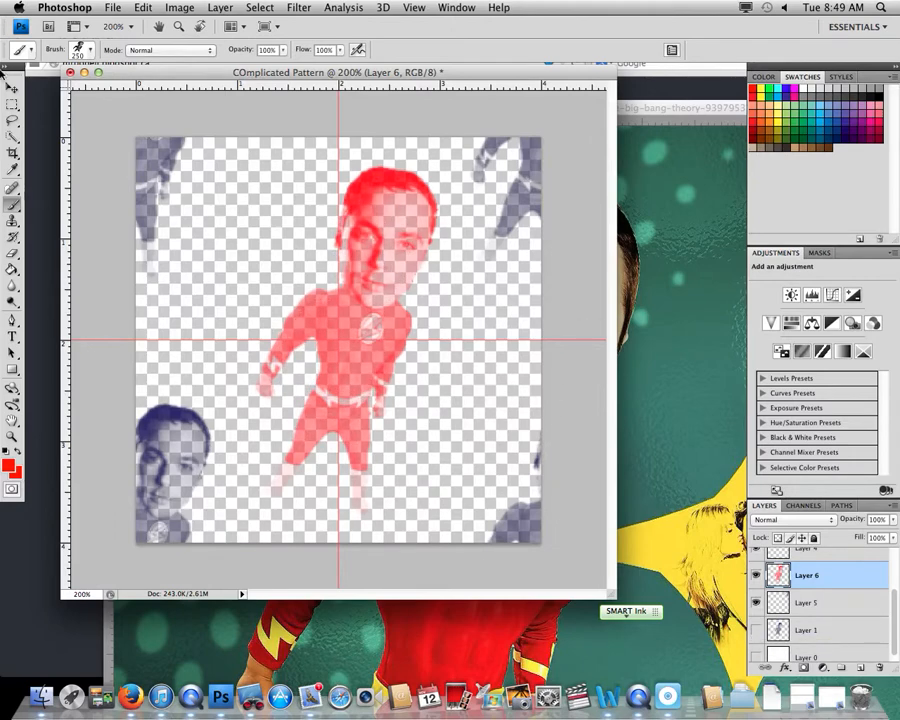
Merge the layers from Layer 2 down to Layer 1 into one layer and delete the white Layer 0
{"action": "left_click", "coordinate": [12, 104]}
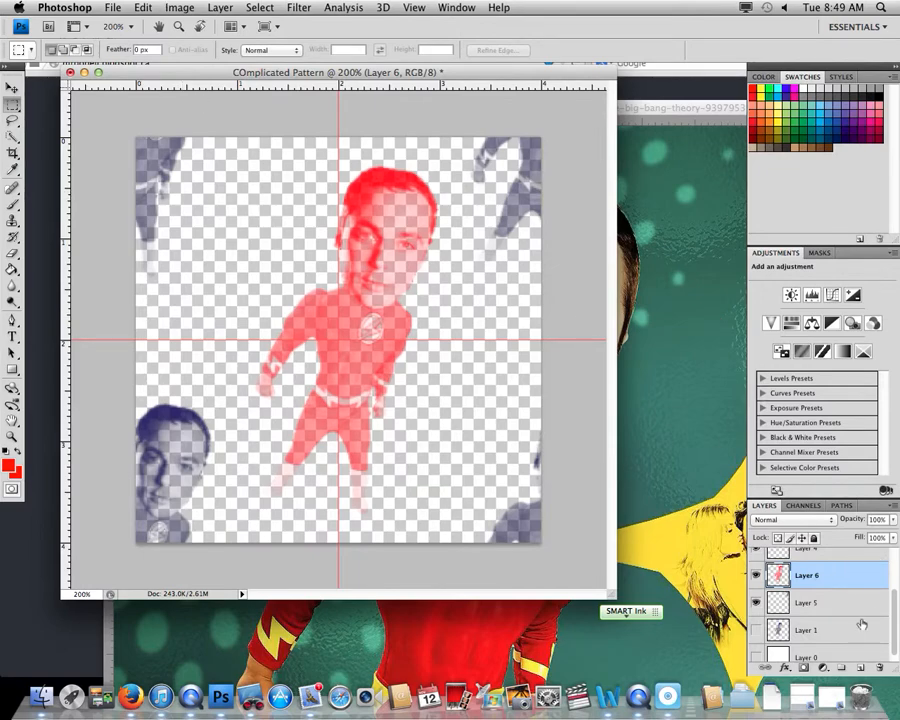
{"action": "scroll", "coordinate": [860, 625], "scroll_direction": "up", "scroll_amount": 2}
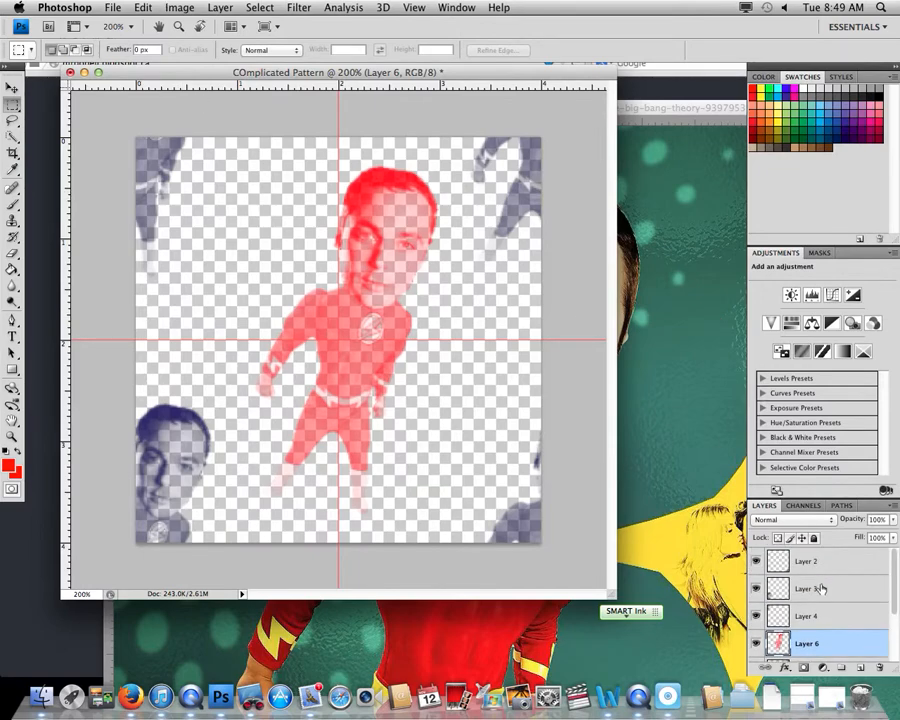
{"action": "left_click", "coordinate": [838, 567]}
{"action": "scroll", "coordinate": [845, 620], "scroll_direction": "down", "scroll_amount": 2}
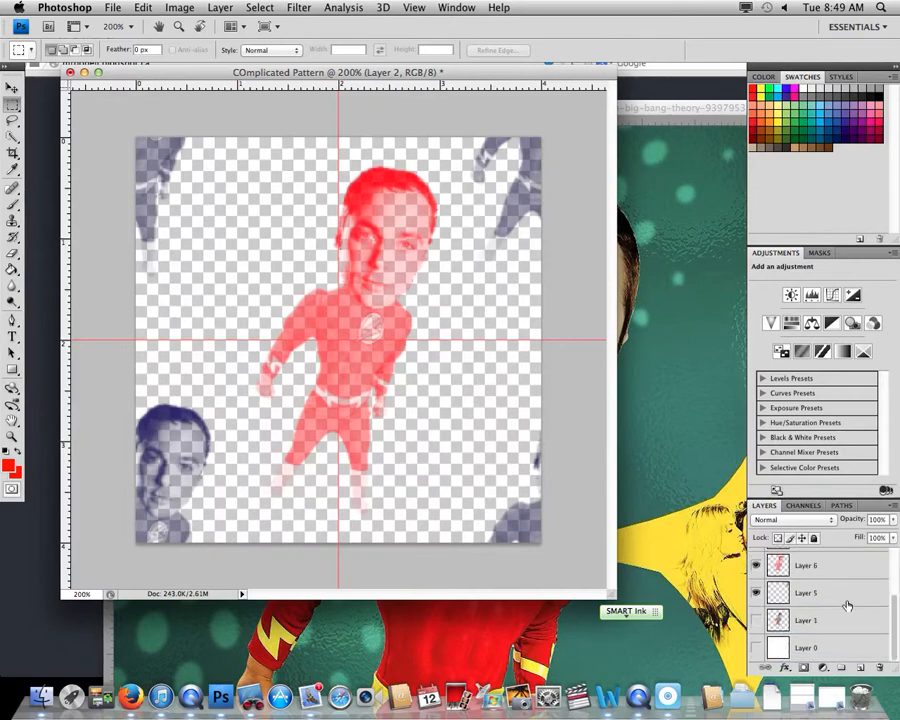
{"action": "left_click", "coordinate": [846, 627], "text": "shift"}
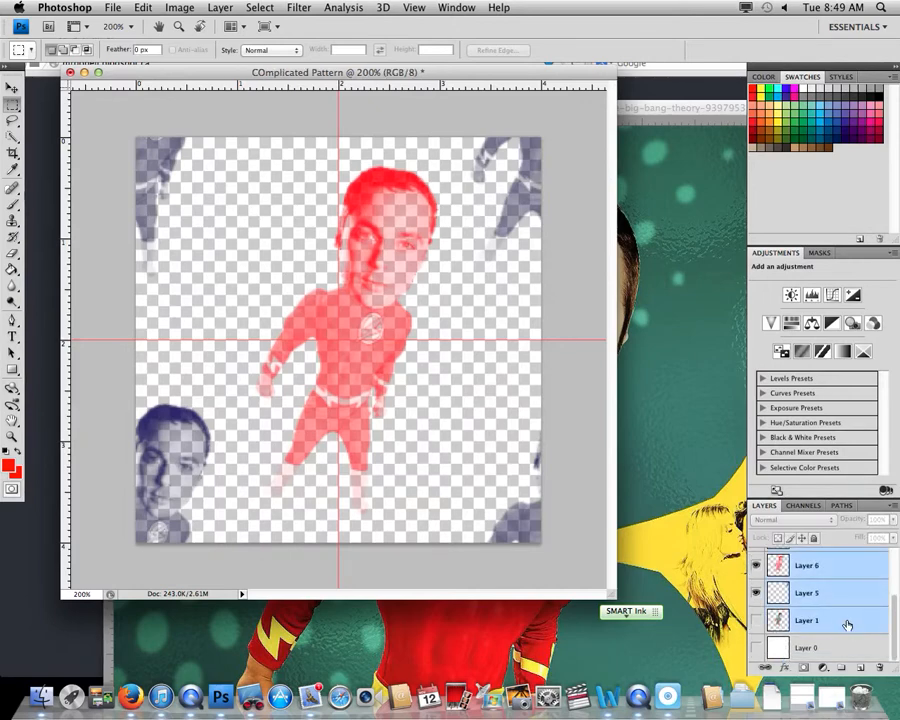
{"action": "right_click", "coordinate": [847, 621]}
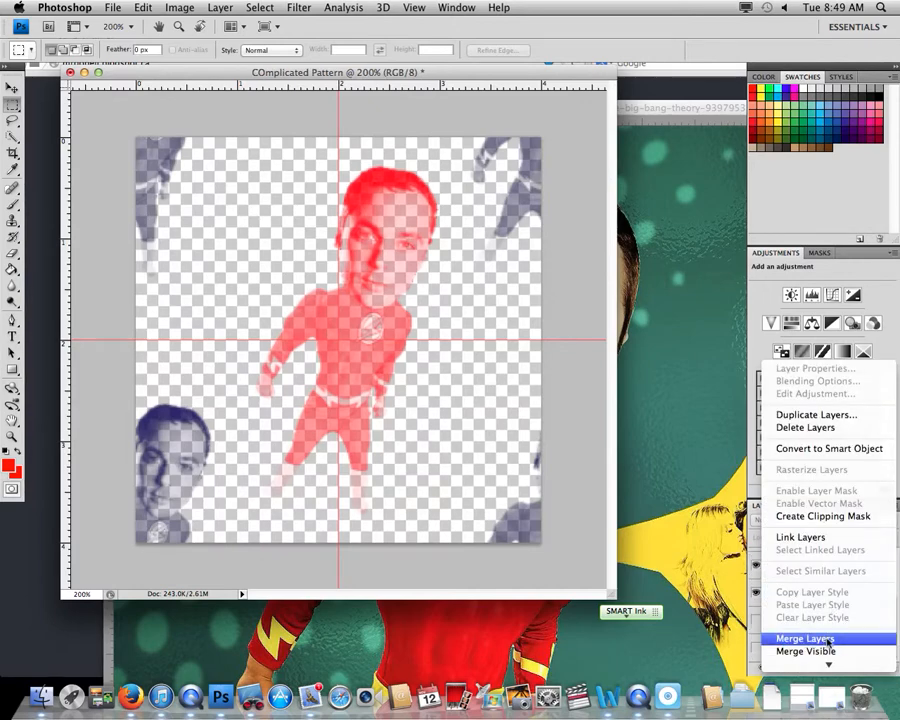
{"action": "left_click", "coordinate": [828, 639]}
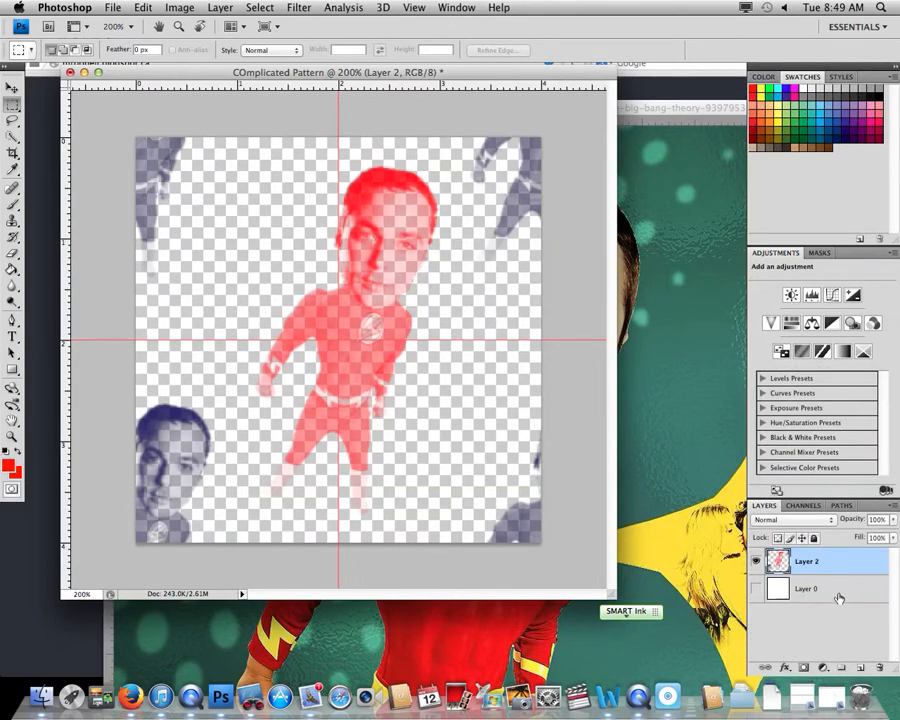
{"action": "left_click_drag", "start_coordinate": [839, 590], "coordinate": [880, 666]}
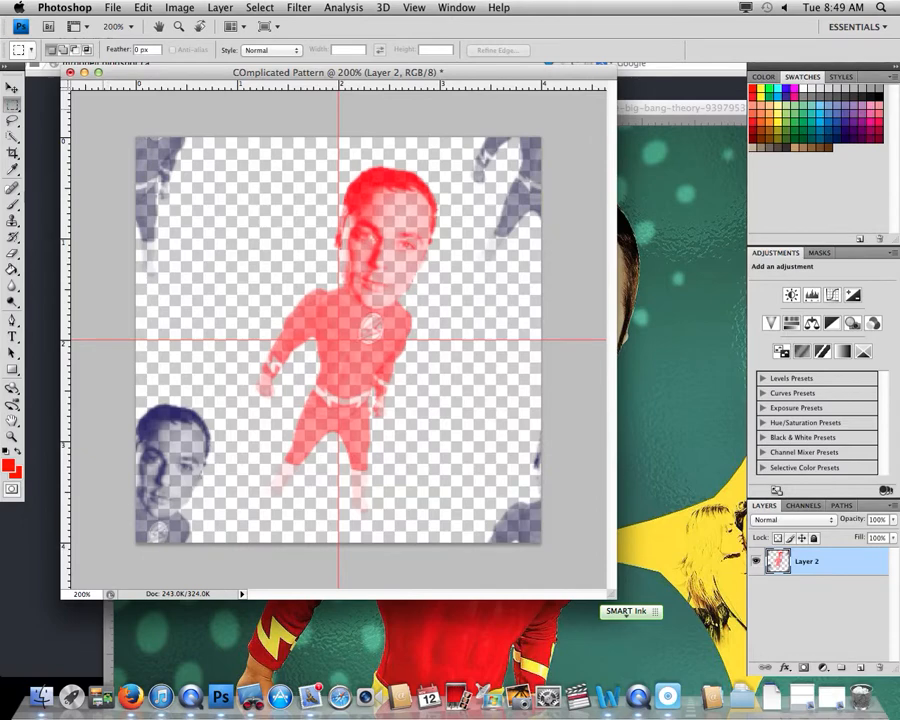
Select the entire canvas and define it as a pattern named COmplicated Pattern
{"action": "left_click_drag", "start_coordinate": [137, 138], "coordinate": [235, 270]}
{"action": "left_click_drag", "start_coordinate": [531, 543], "coordinate": [541, 543]}
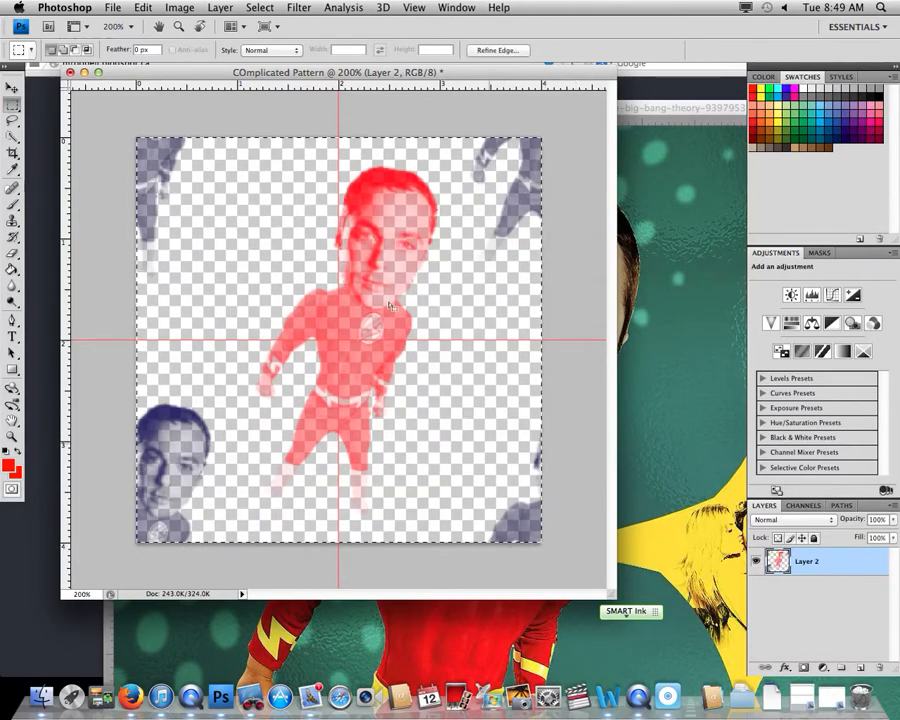
{"action": "left_click", "coordinate": [143, 7]}
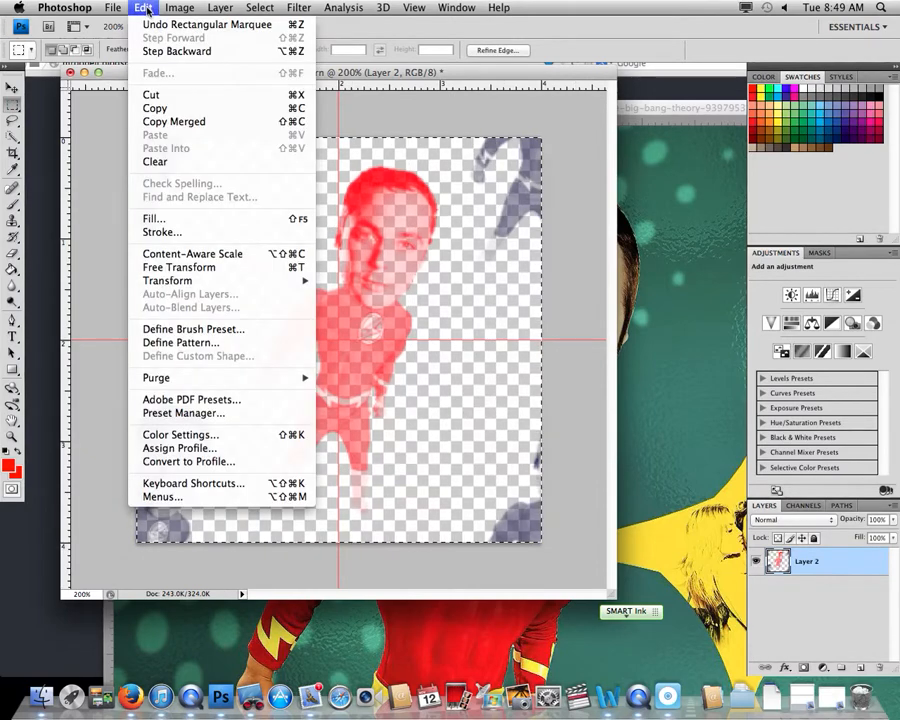
{"action": "mouse_move", "coordinate": [245, 382]}
{"action": "left_click", "coordinate": [237, 343]}
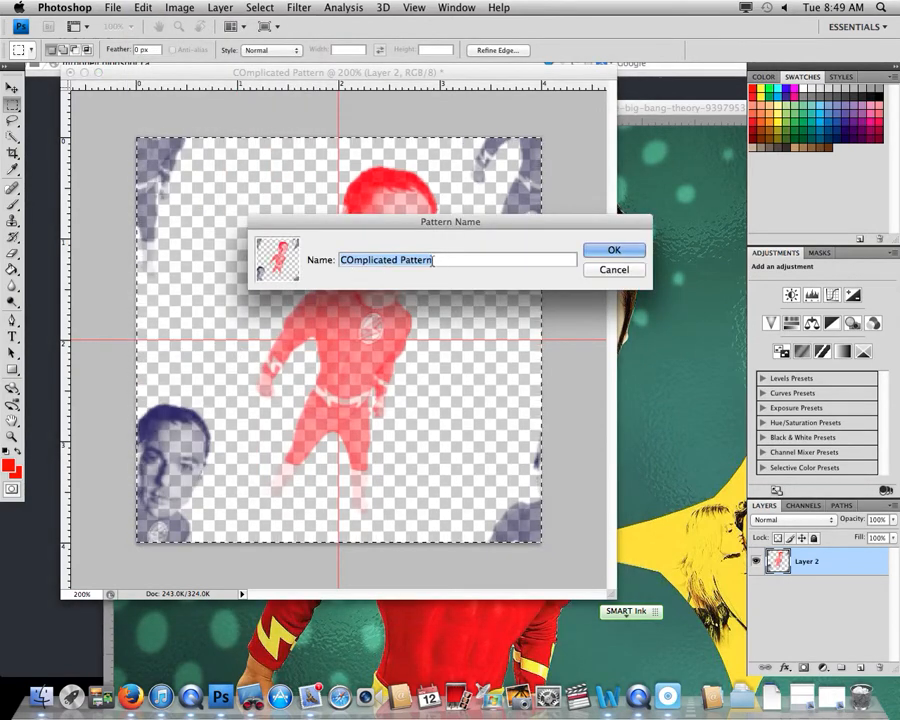
{"action": "left_click", "coordinate": [594, 256]}
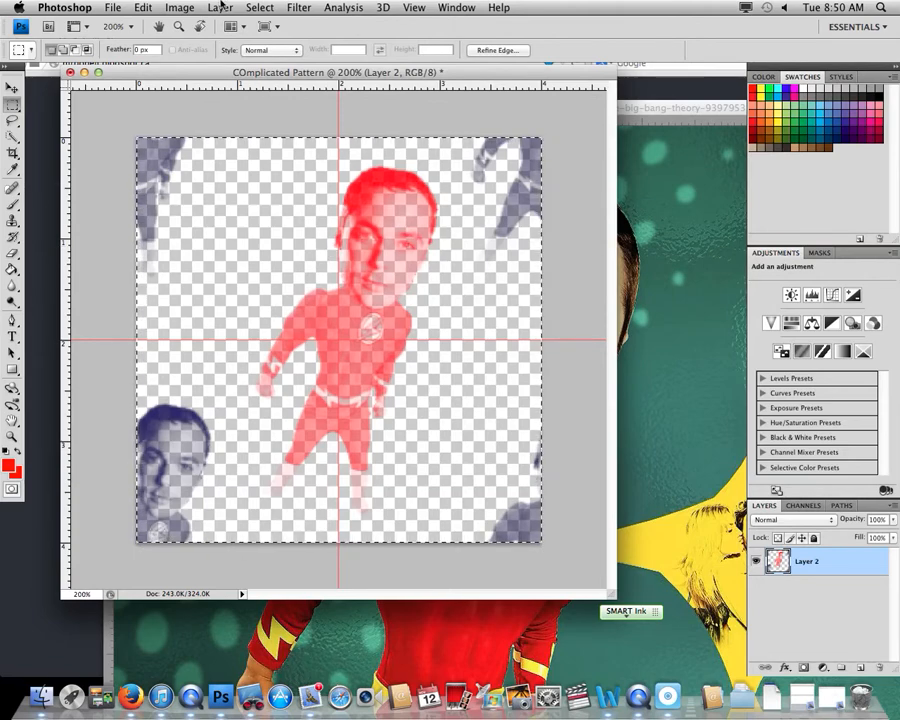
Export the tile for the web as a JPEG at quality 100, saved to the Desktop as COmplicated-Pattern.jpg
{"action": "left_click", "coordinate": [112, 8]}
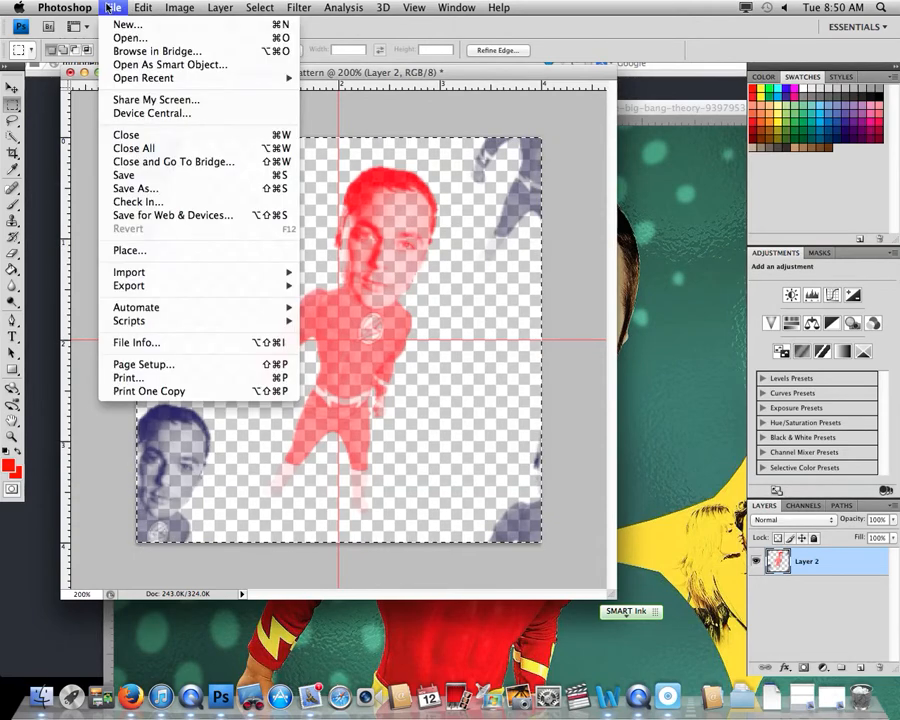
{"action": "left_click", "coordinate": [225, 218]}
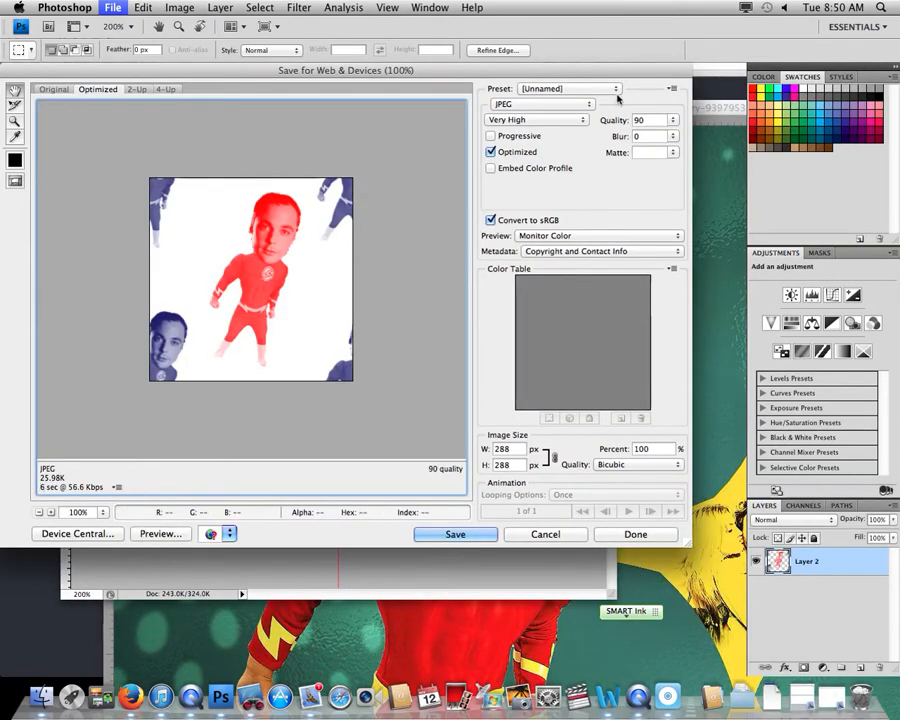
{"action": "left_click", "coordinate": [673, 120]}
{"action": "left_click_drag", "start_coordinate": [665, 135], "coordinate": [680, 135]}
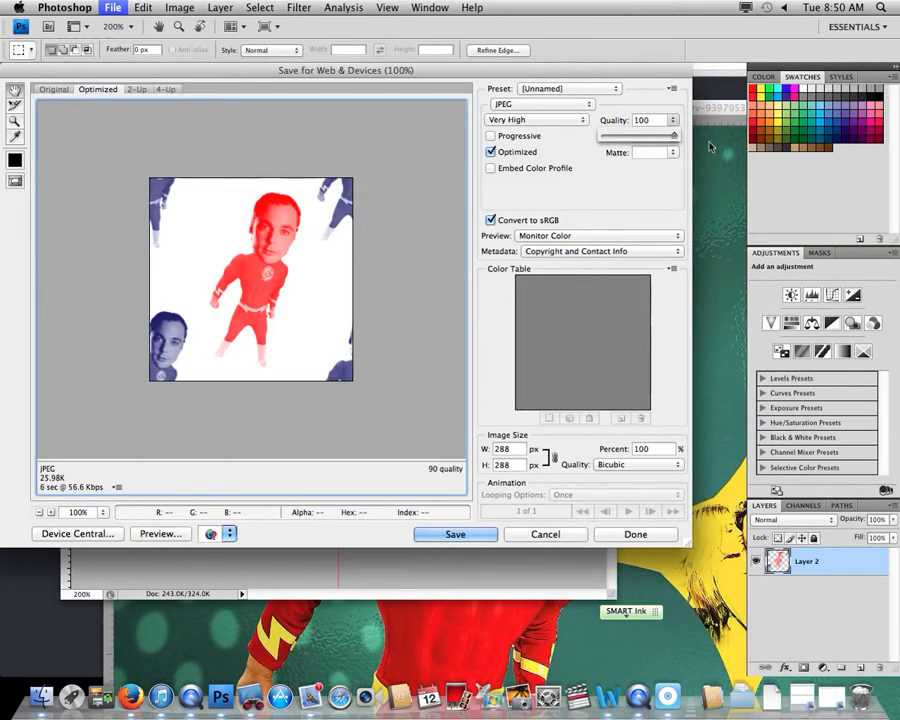
{"action": "left_click", "coordinate": [458, 533]}
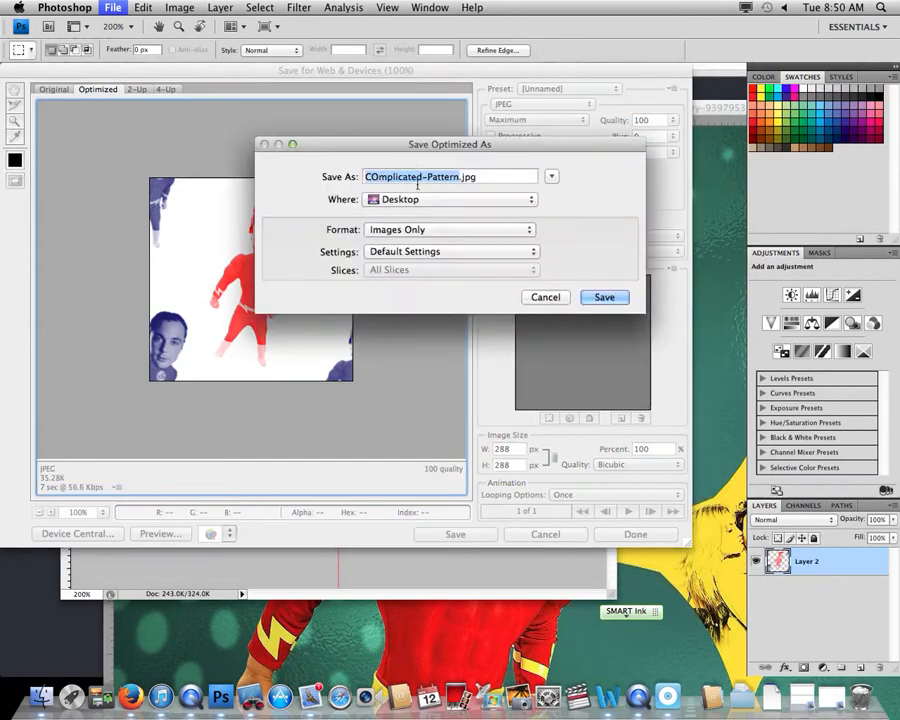
{"action": "left_click", "coordinate": [600, 297]}
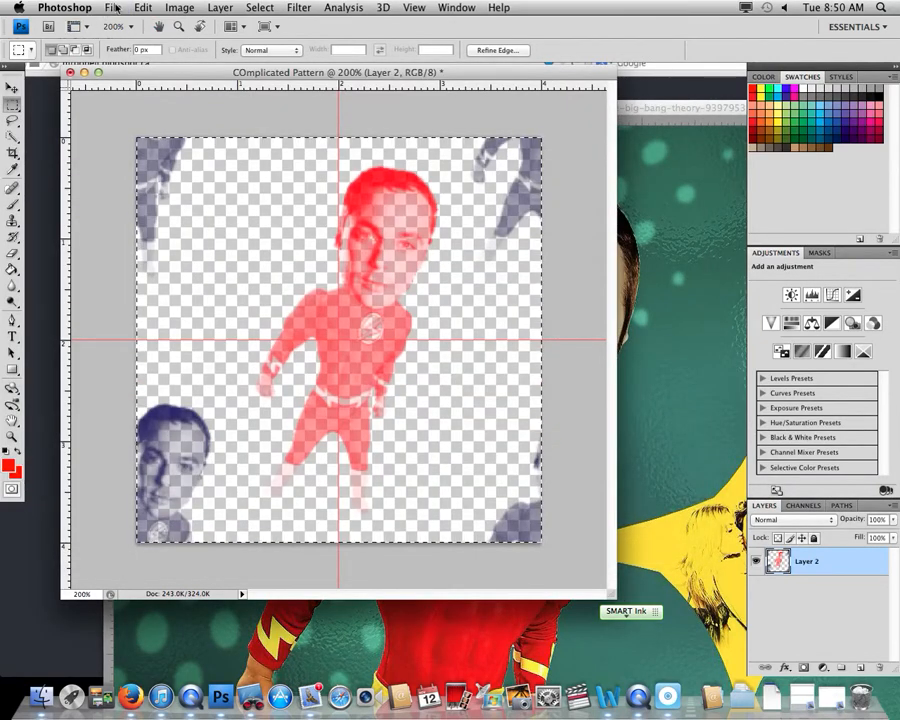
Create a new 8.5 by 11 inch document at 72 pixels/inch and move the floating SMART Ink toolbar out of the way
{"action": "left_click", "coordinate": [113, 7]}
{"action": "left_click", "coordinate": [133, 27]}
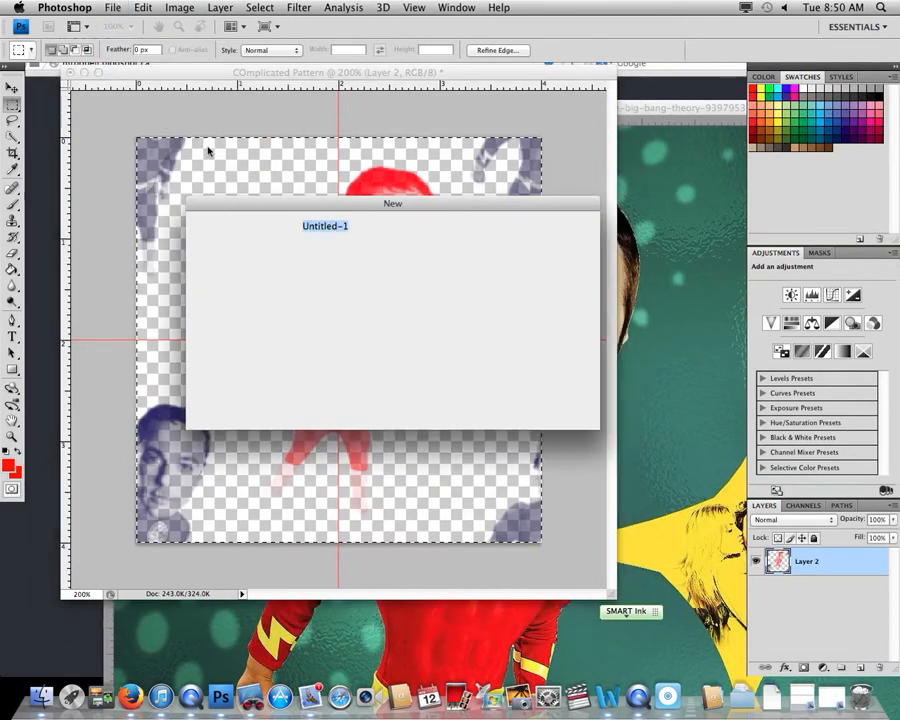
{"action": "key", "text": "Tab"}
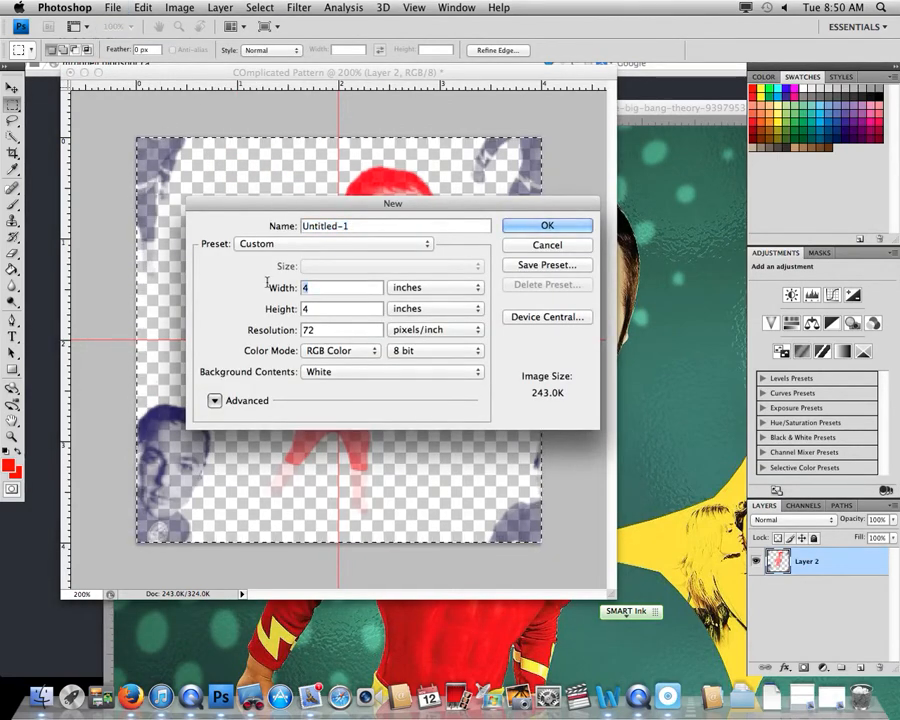
{"action": "type", "text": "8.5"}
{"action": "key", "text": "Tab"}
{"action": "type", "text": "11"}
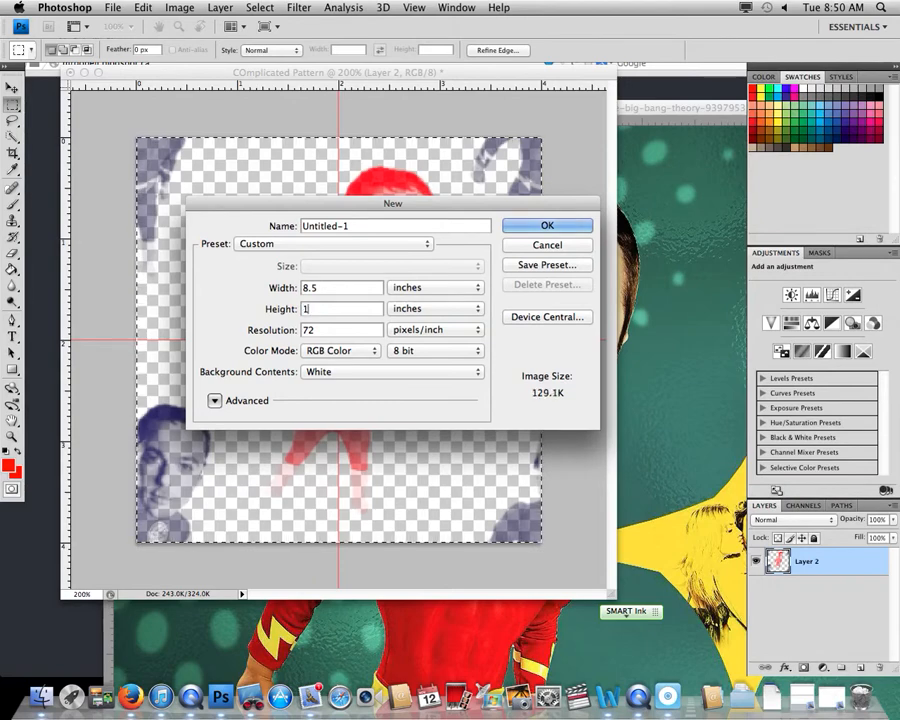
{"action": "left_click", "coordinate": [535, 224]}
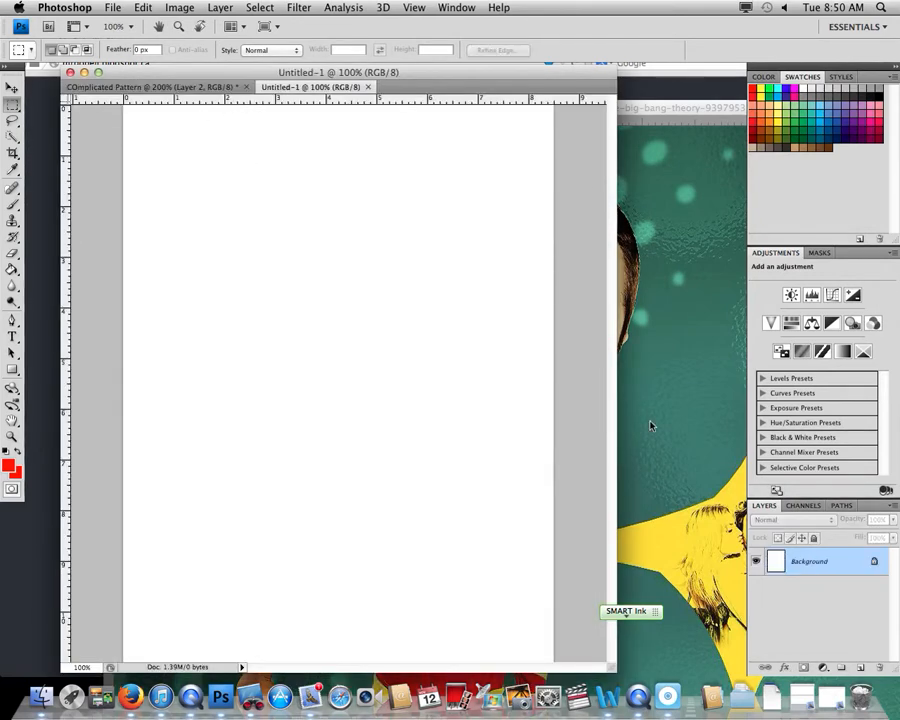
{"action": "mouse_move", "coordinate": [649, 612]}
{"action": "left_mouse_down"}
{"action": "mouse_move", "coordinate": [747, 588]}
{"action": "mouse_move", "coordinate": [795, 588]}
{"action": "left_mouse_up"}
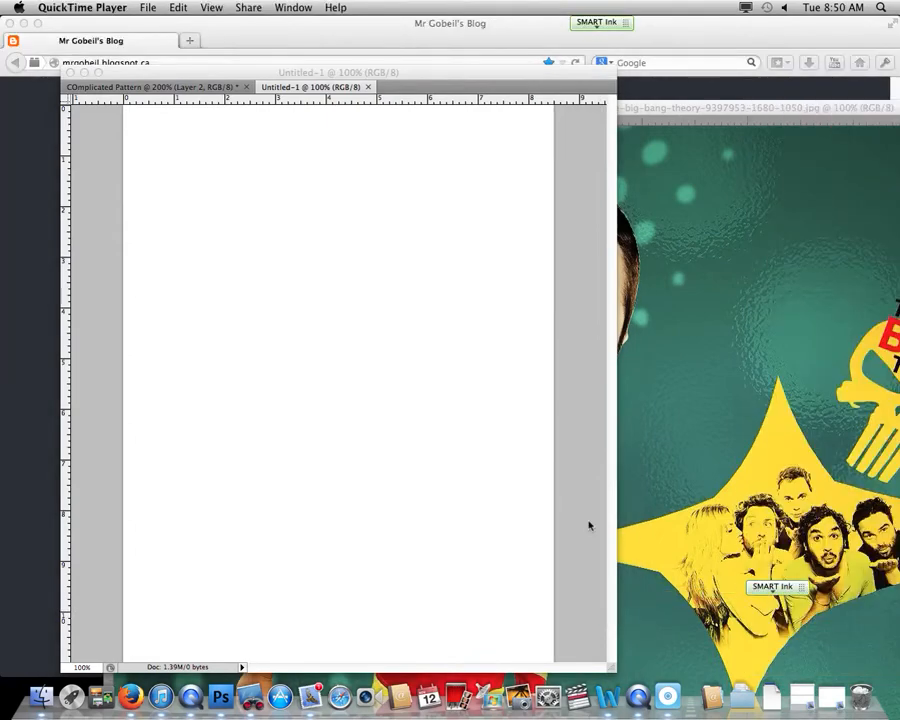
{"action": "left_click", "coordinate": [589, 524]}
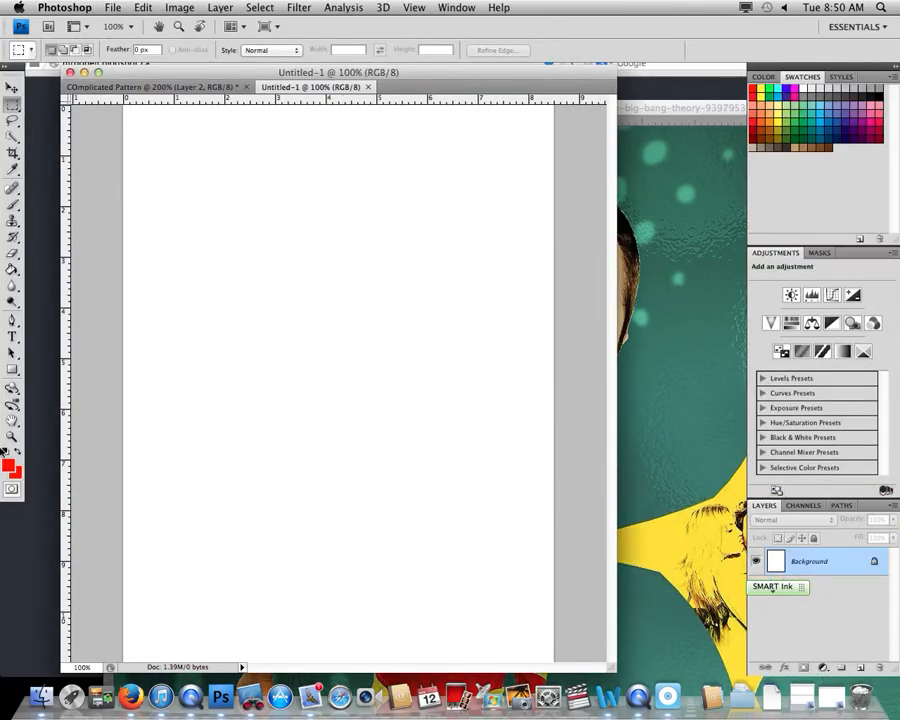
Try rainbow gradients on the blank background, including a diamond gradient drawn diagonally from the upper-right area to the lower left
{"action": "left_click", "coordinate": [13, 270]}
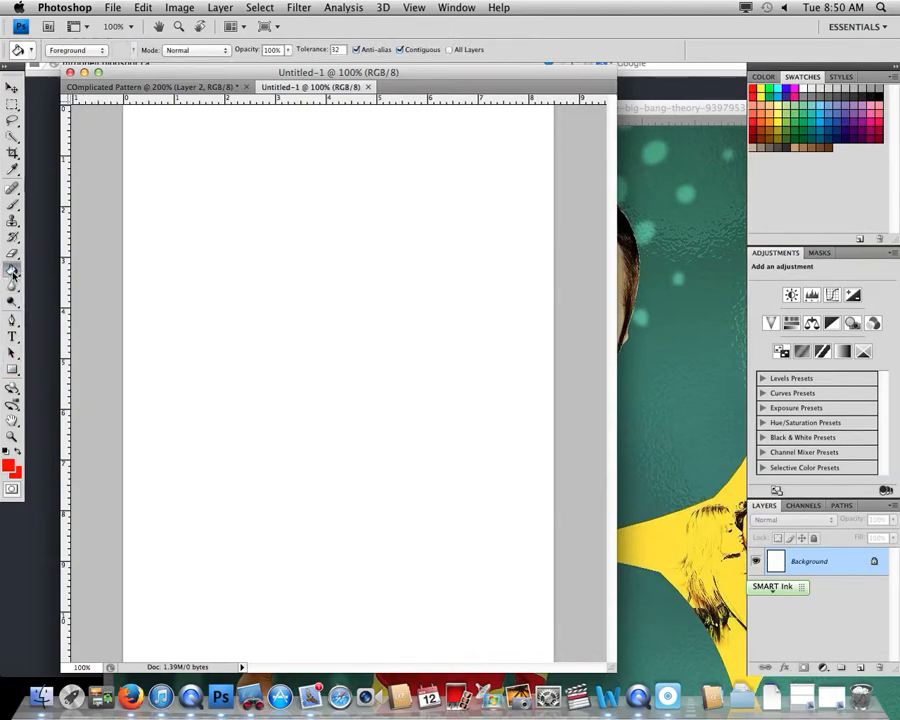
{"action": "left_click_drag", "start_coordinate": [13, 272], "coordinate": [65, 272]}
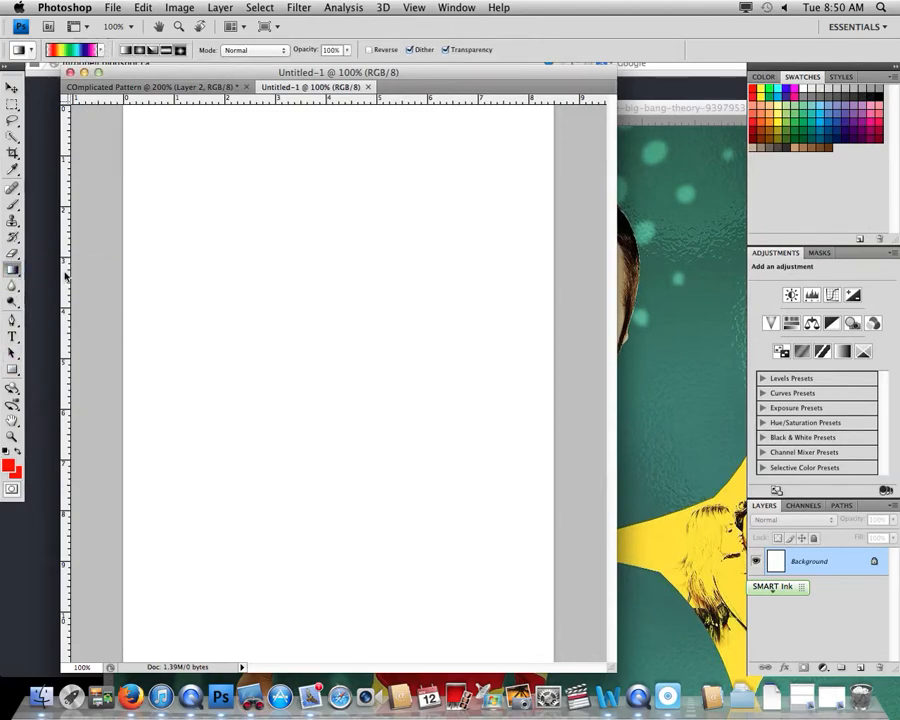
{"action": "left_click_drag", "start_coordinate": [520, 163], "coordinate": [160, 670]}
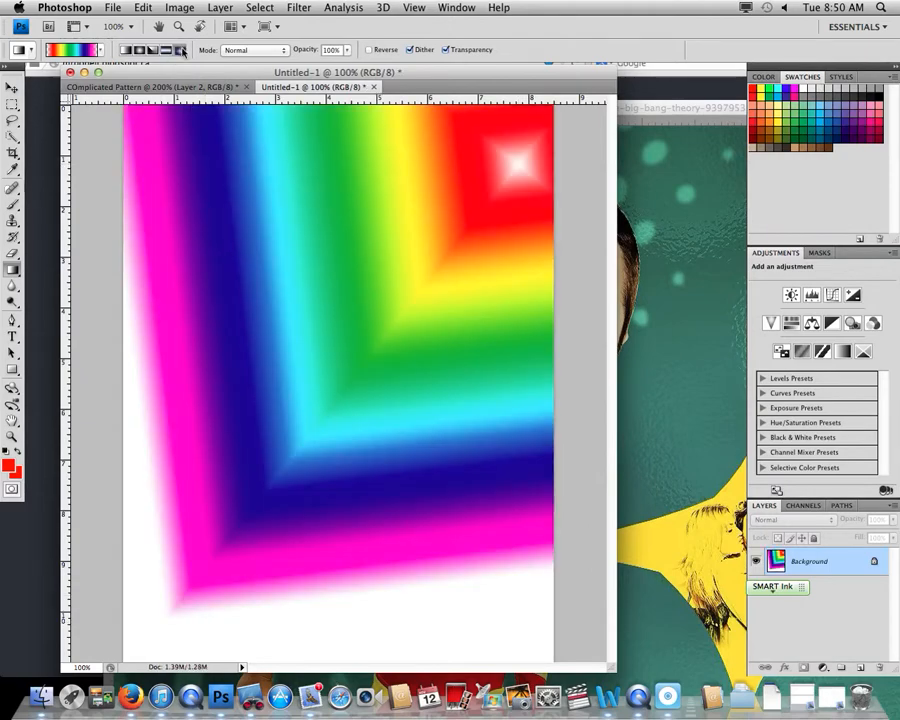
{"action": "left_click_drag", "start_coordinate": [345, 188], "coordinate": [398, 696]}
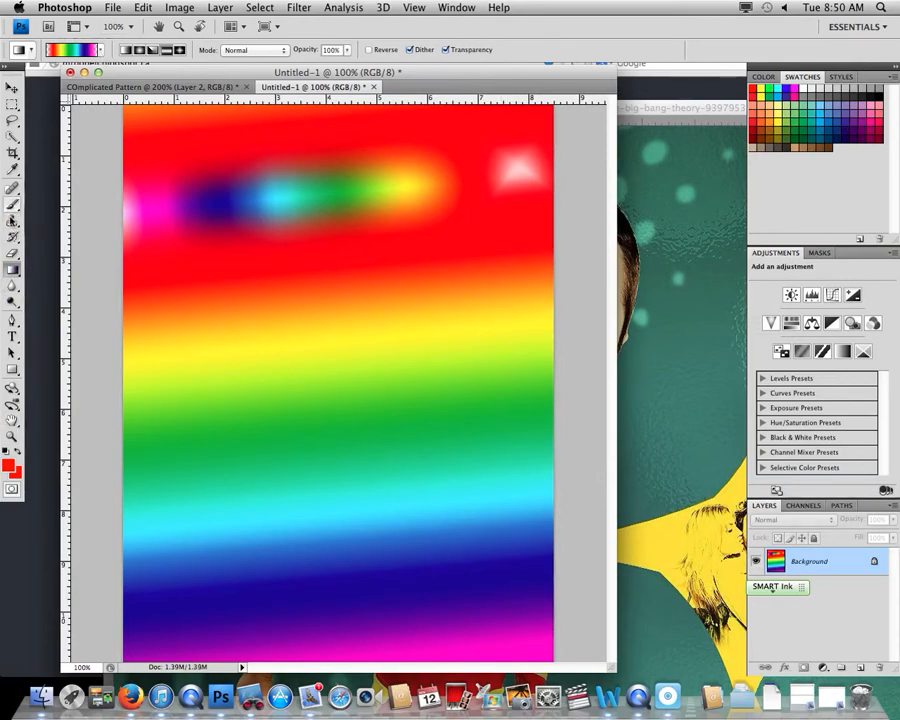
Fill the whole background with solid colour, finishing with the Dark Cyan swatch as the foreground fill
{"action": "left_click_drag", "start_coordinate": [13, 271], "coordinate": [60, 279]}
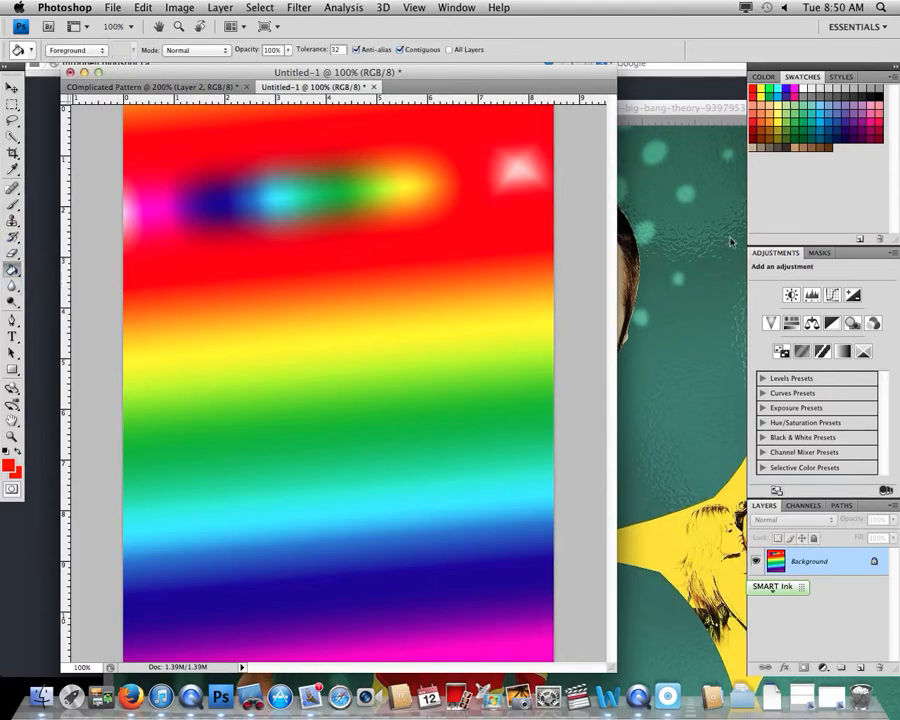
{"action": "left_click", "coordinate": [827, 128]}
{"action": "key", "text": "super+BackSpace"}
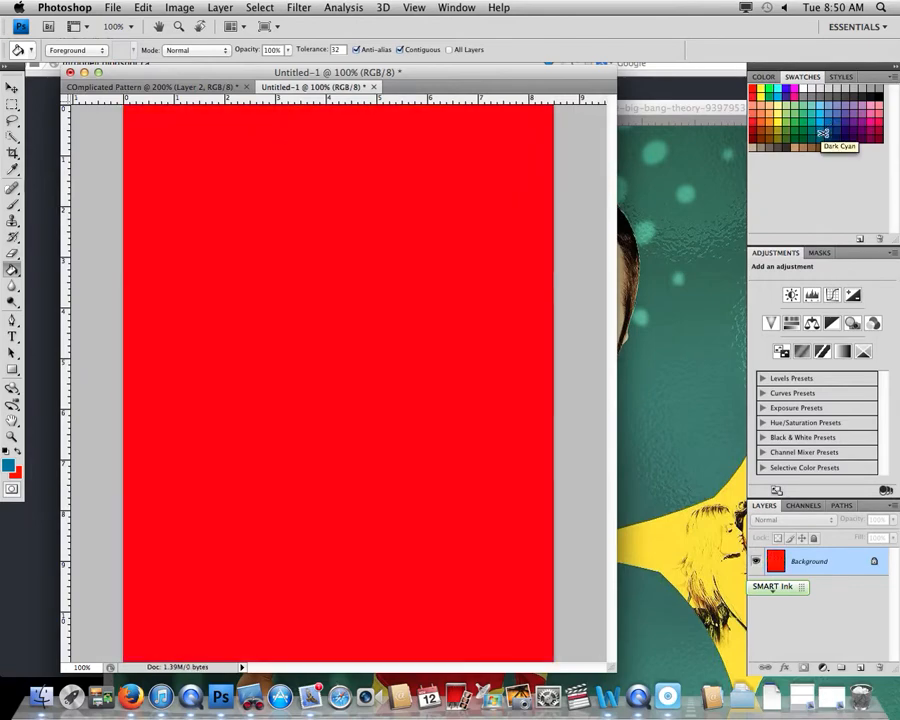
{"action": "key", "text": "alt+BackSpace"}
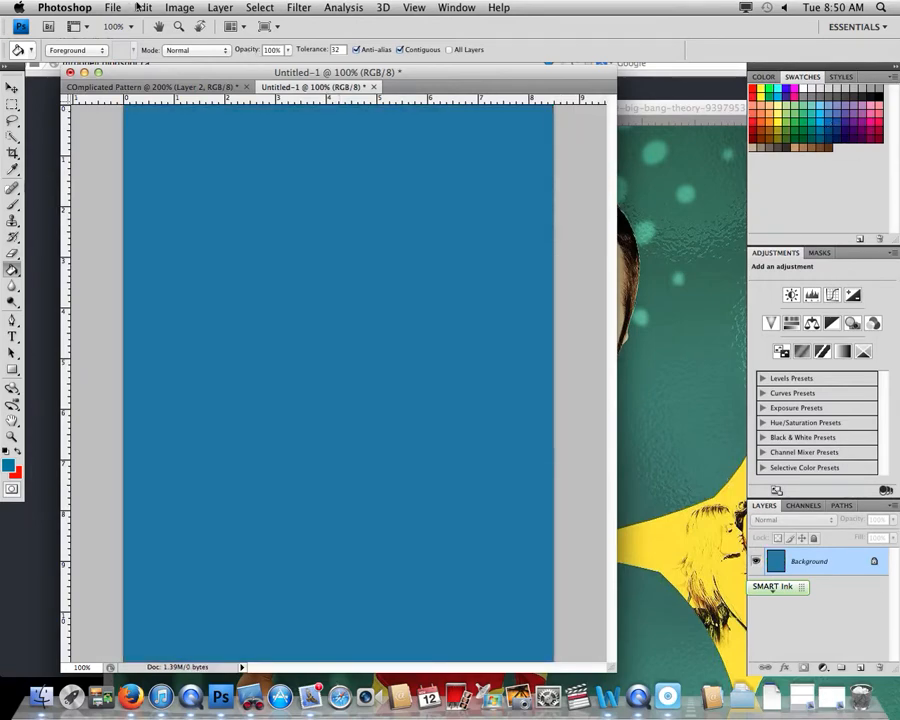
Convert the locked background into a regular layer named Layer 0 and turn on a Pattern Overlay layer style for it
{"action": "double_click", "coordinate": [850, 566]}
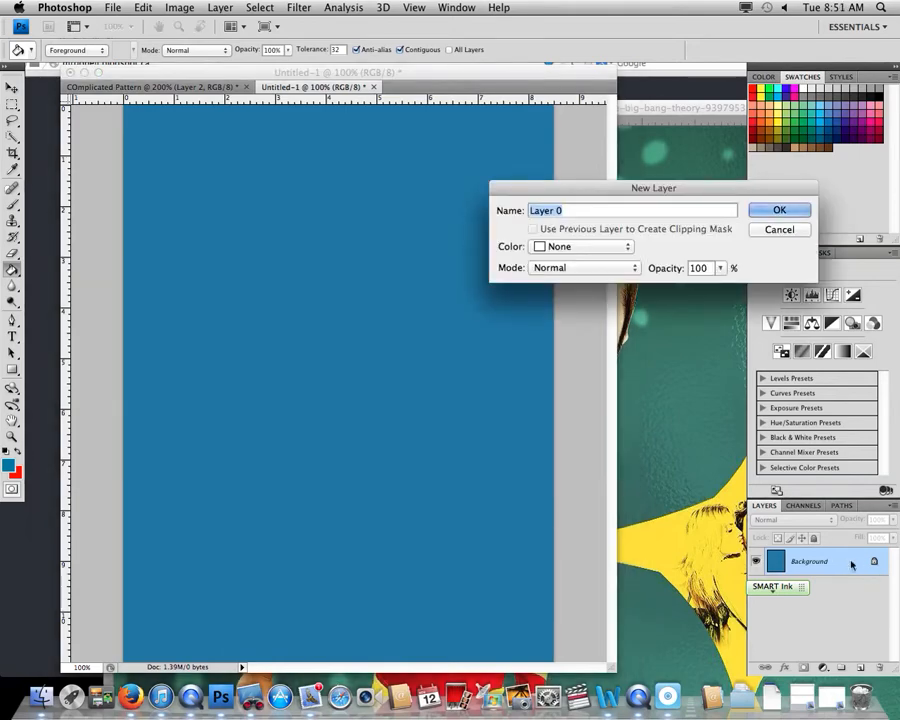
{"action": "left_click", "coordinate": [774, 208]}
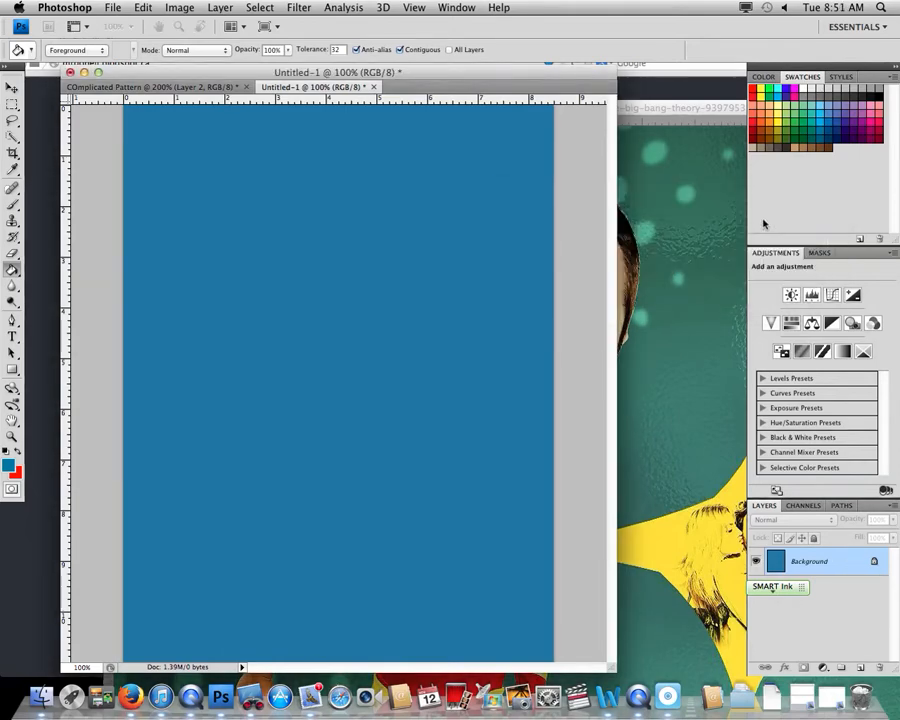
{"action": "double_click", "coordinate": [848, 566]}
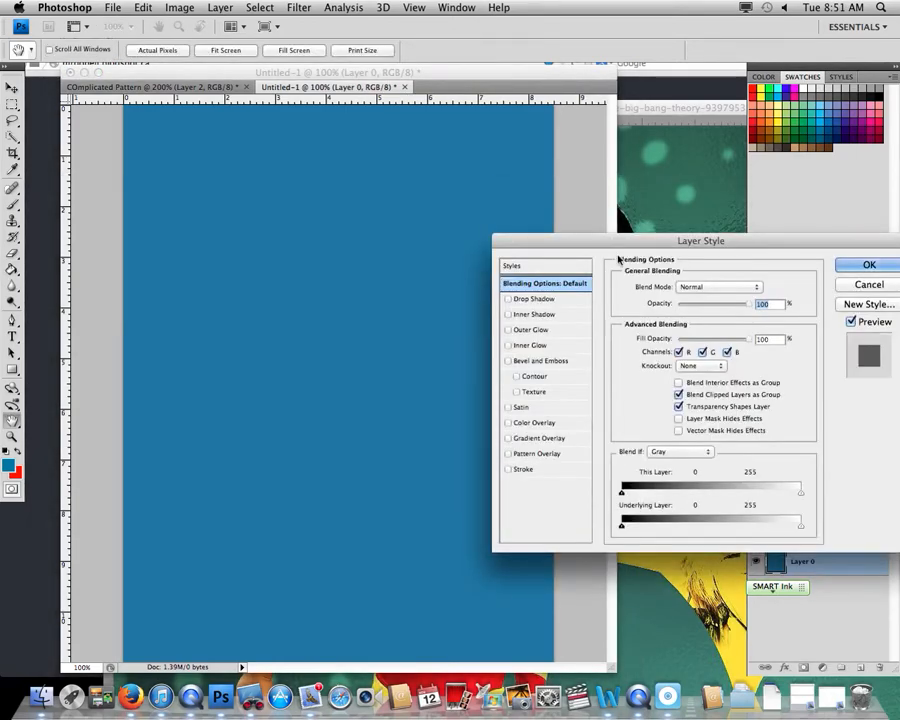
{"action": "left_click_drag", "start_coordinate": [640, 242], "coordinate": [644, 33]}
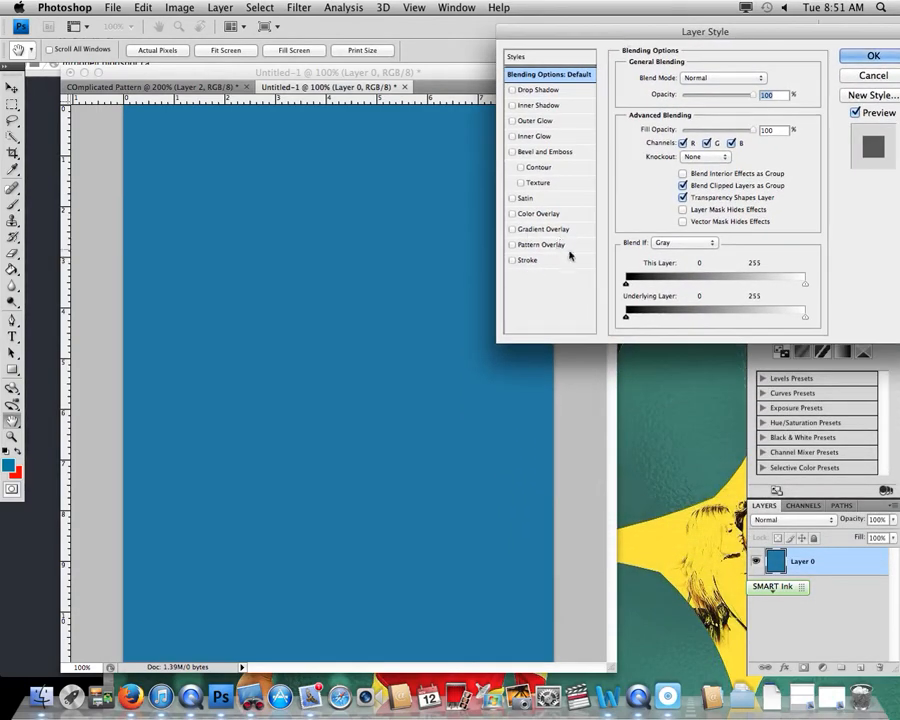
{"action": "left_click", "coordinate": [562, 246]}
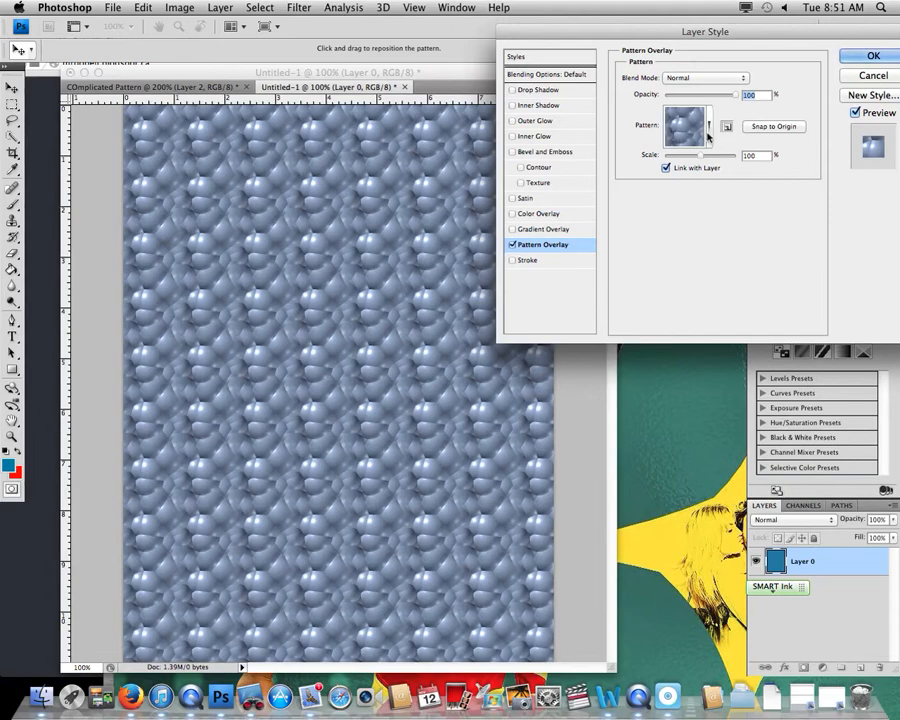
Compare the custom figure patterns and set the overlay to the combined red and dark blue figure tile at 100% opacity
{"action": "left_click", "coordinate": [708, 126]}
{"action": "left_click", "coordinate": [620, 191]}
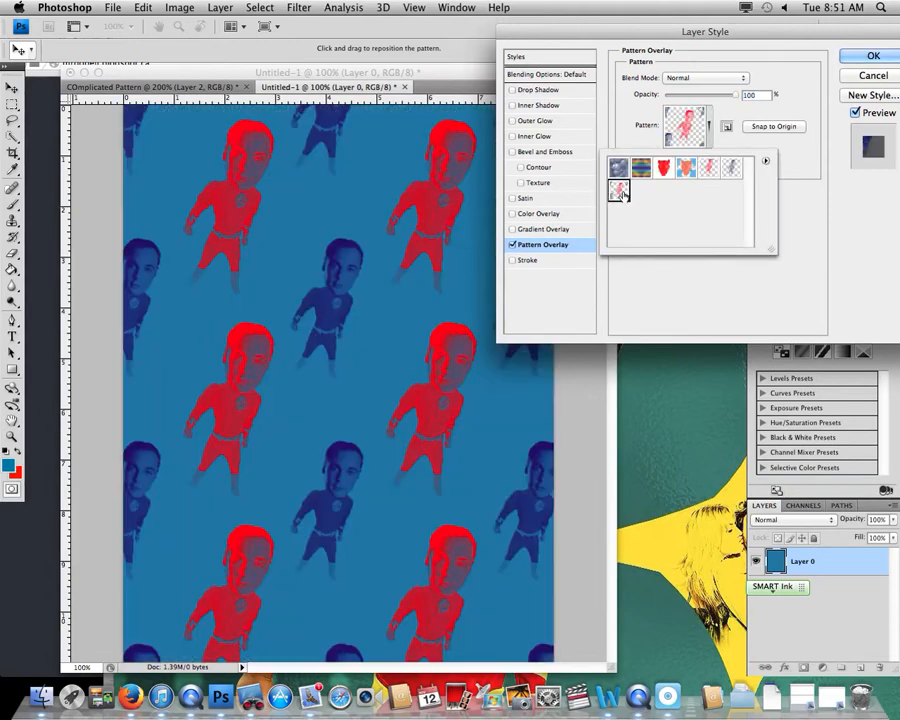
{"action": "left_click", "coordinate": [731, 169]}
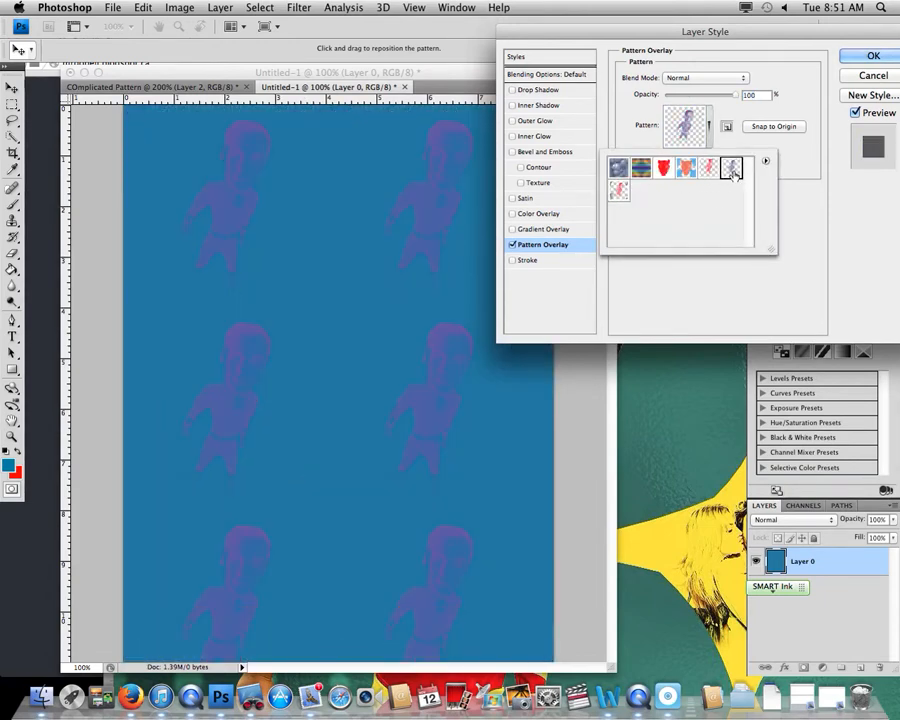
{"action": "left_click", "coordinate": [620, 191]}
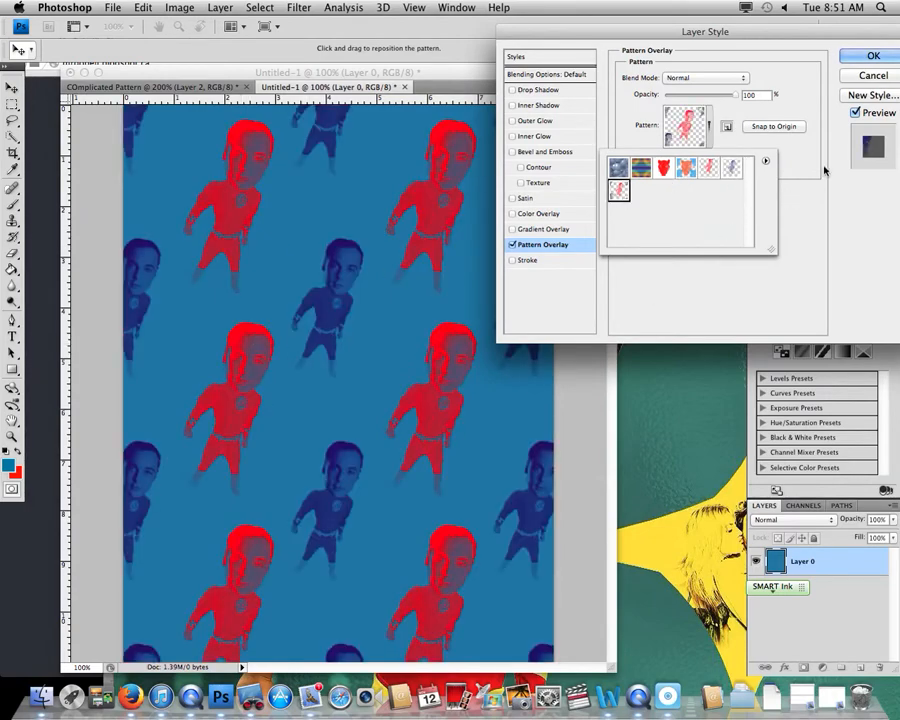
{"action": "left_click", "coordinate": [714, 97]}
{"action": "left_click_drag", "start_coordinate": [714, 95], "coordinate": [744, 94]}
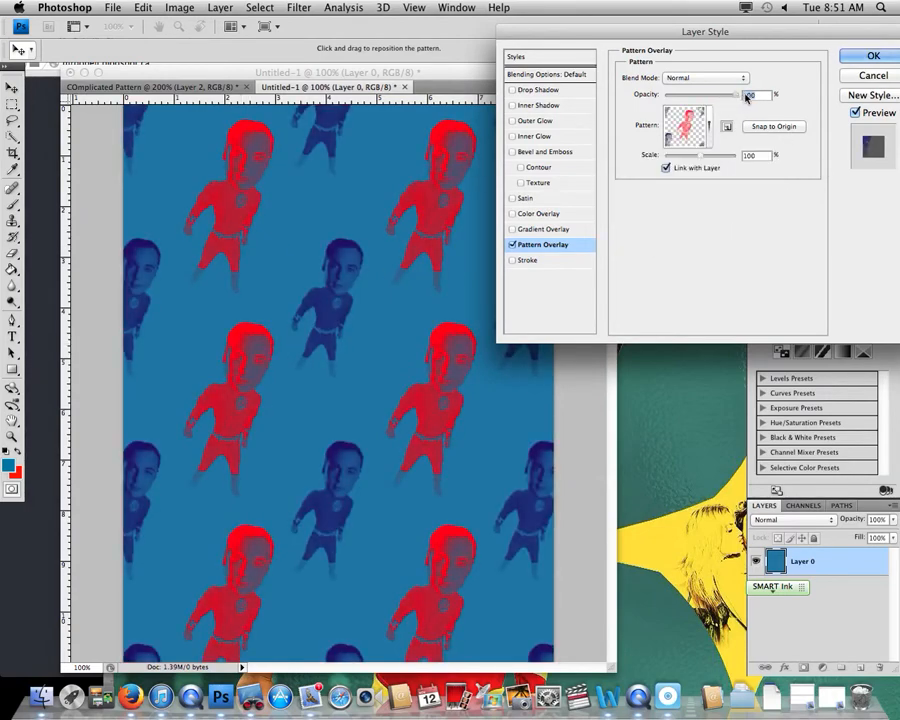
Scale the pattern overlay down to 33% and apply the layer style
{"action": "left_click_drag", "start_coordinate": [715, 157], "coordinate": [674, 160]}
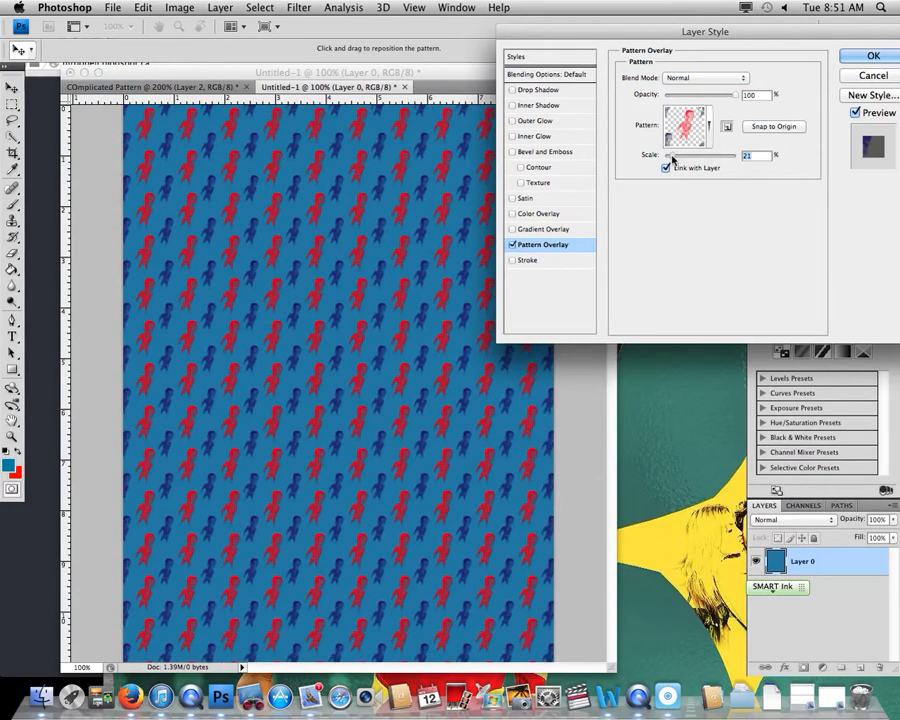
{"action": "left_click_drag", "start_coordinate": [668, 158], "coordinate": [678, 159]}
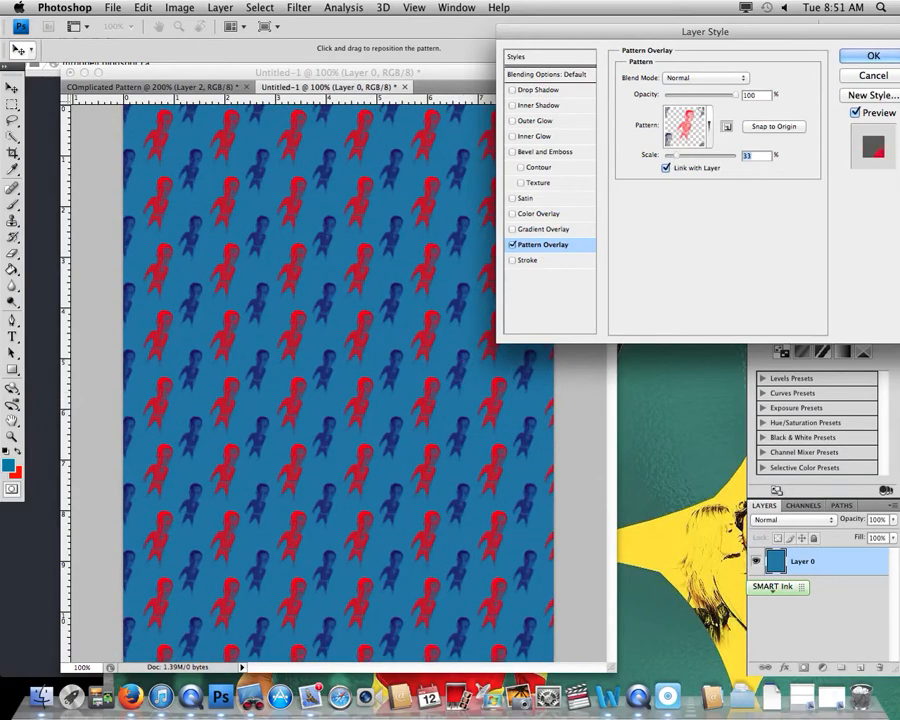
{"action": "left_click", "coordinate": [851, 60]}
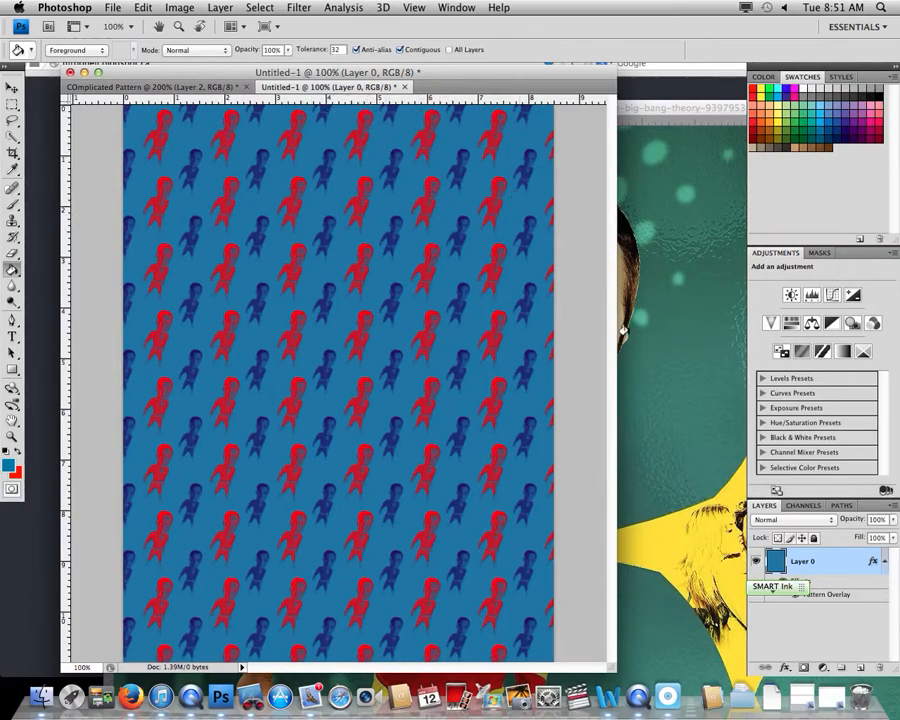
Export the patterned page for the web as a JPEG at quality 72, saved to the Desktop as Complicated.jpg
{"action": "left_click", "coordinate": [103, 7]}
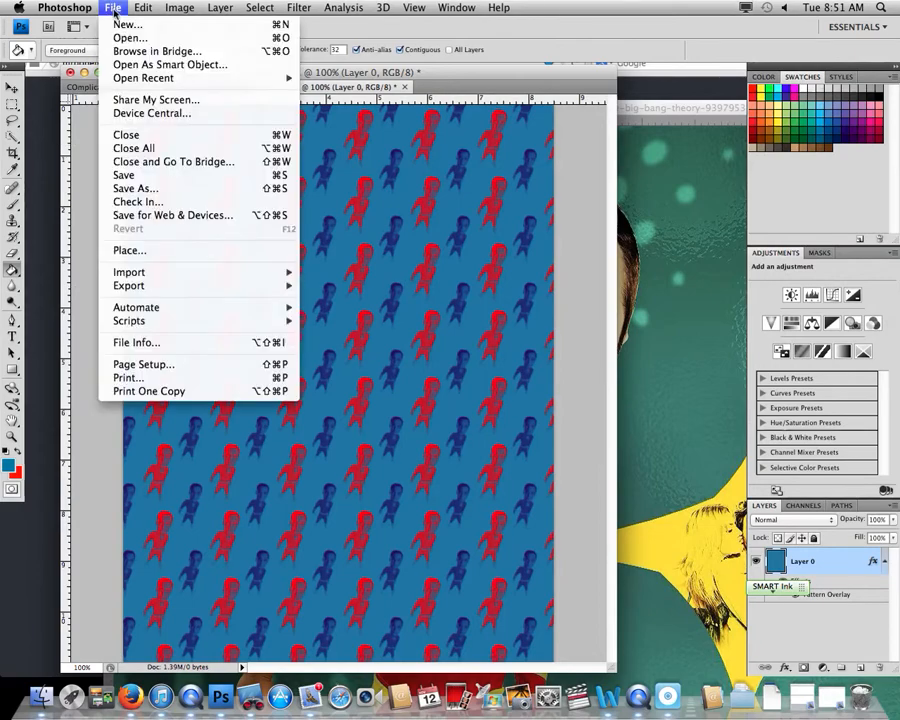
{"action": "left_click", "coordinate": [200, 212]}
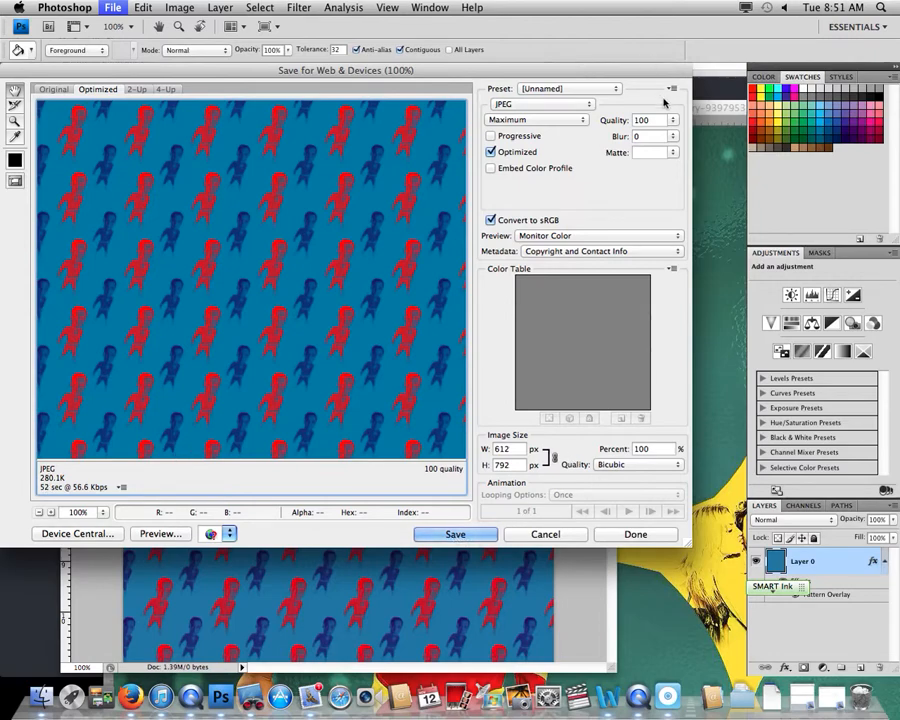
{"action": "left_click", "coordinate": [673, 119]}
{"action": "left_click_drag", "start_coordinate": [662, 137], "coordinate": [658, 138]}
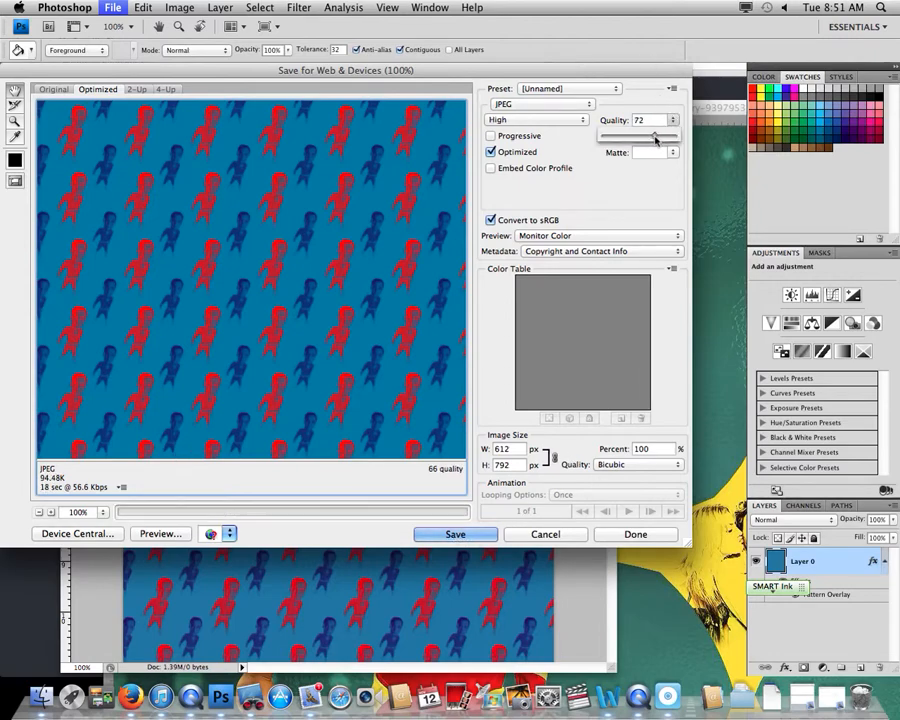
{"action": "left_click", "coordinate": [455, 535]}
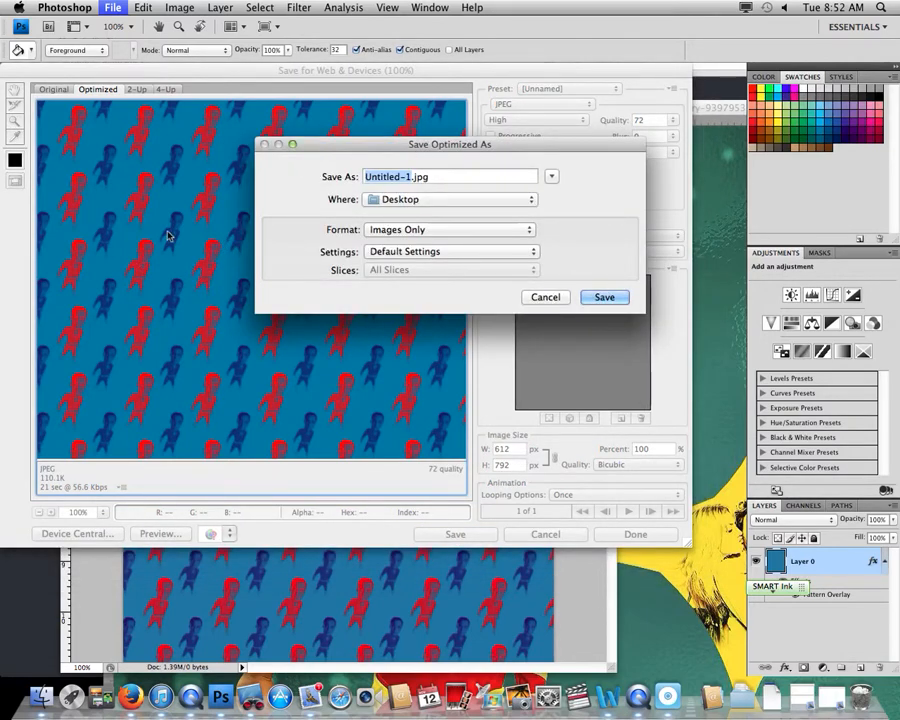
{"action": "type", "text": "C"}
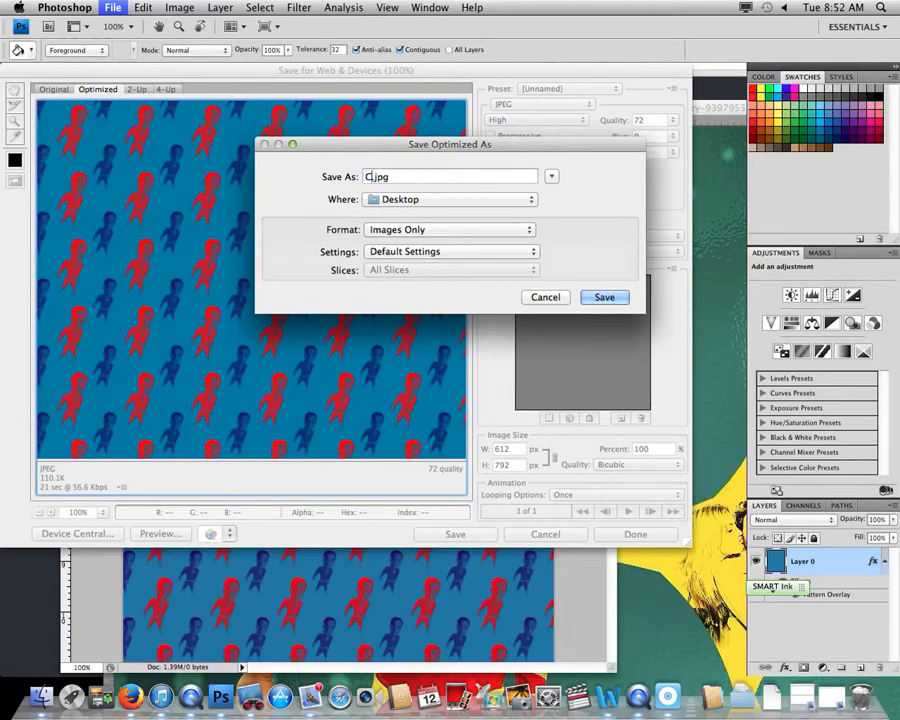
{"action": "type", "text": "omplicated"}
{"action": "left_click", "coordinate": [617, 297]}
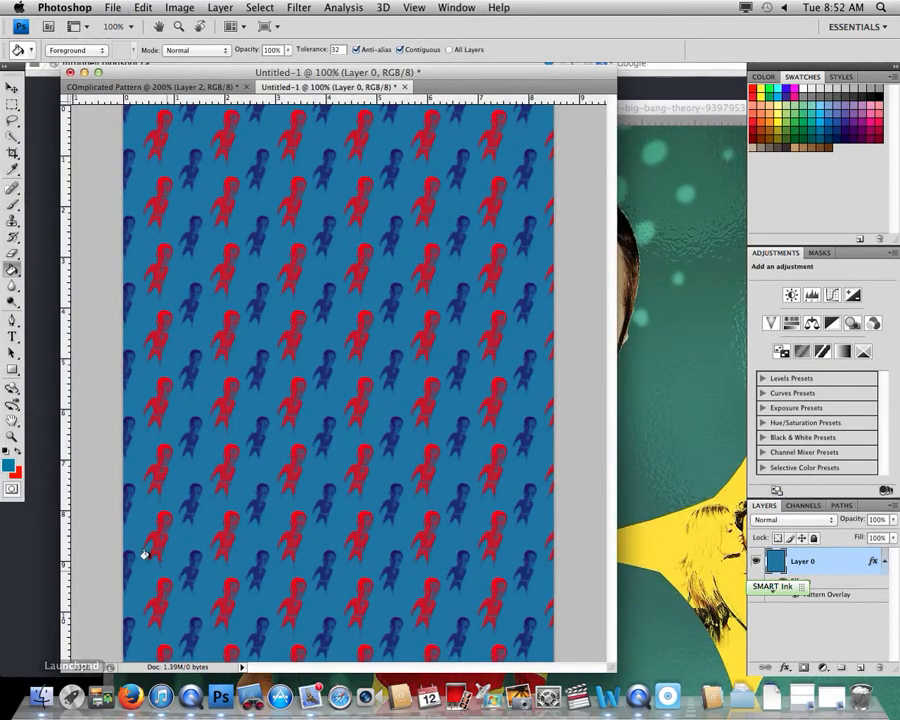
Switch to the blog page in Firefox and move back up through the posted pattern examples
{"action": "left_click", "coordinate": [49, 592]}
{"action": "scroll", "coordinate": [398, 380], "scroll_direction": "up", "scroll_amount": 10}
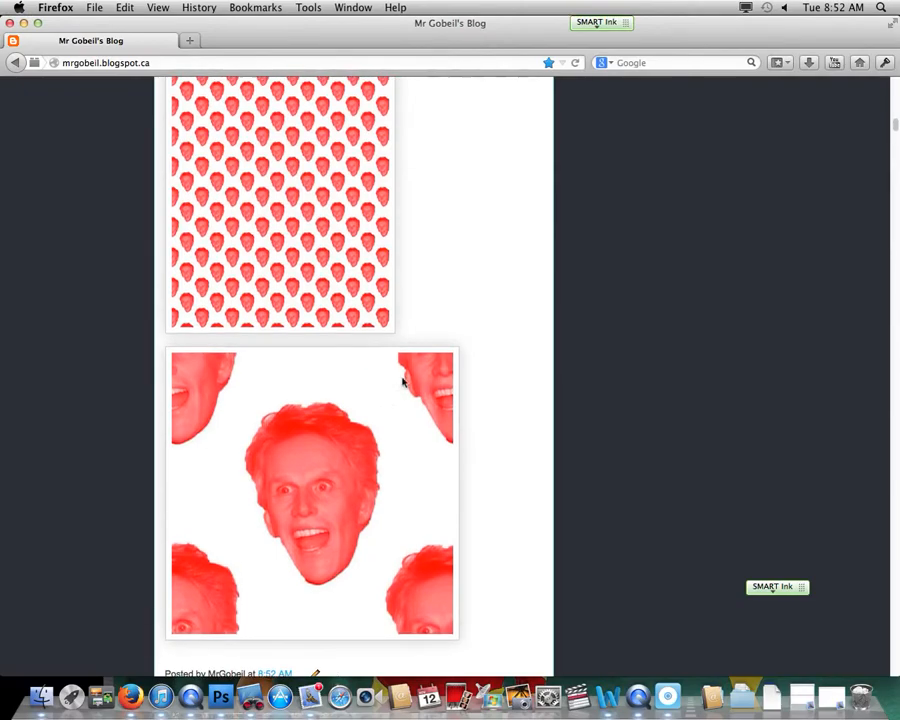